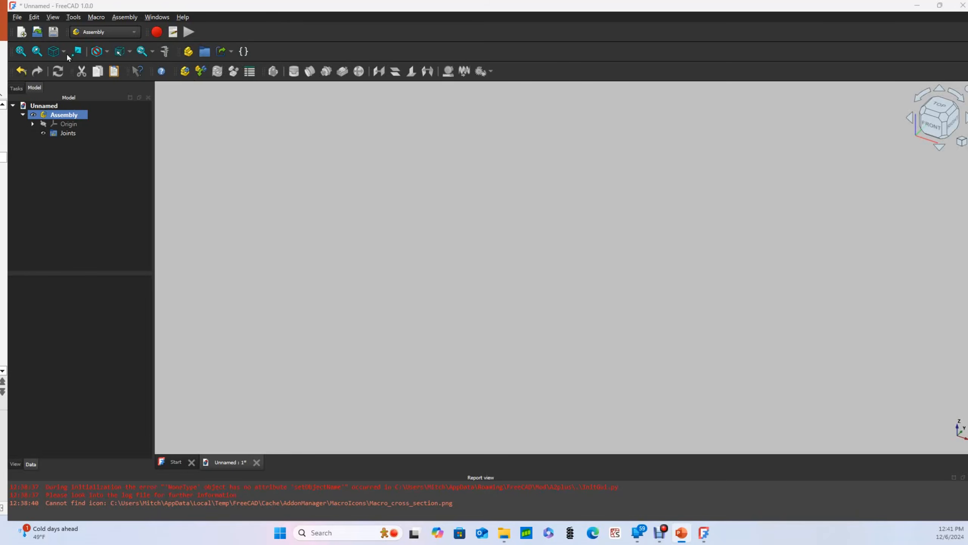
{"action": "left_click", "coordinate": [53, 106]}
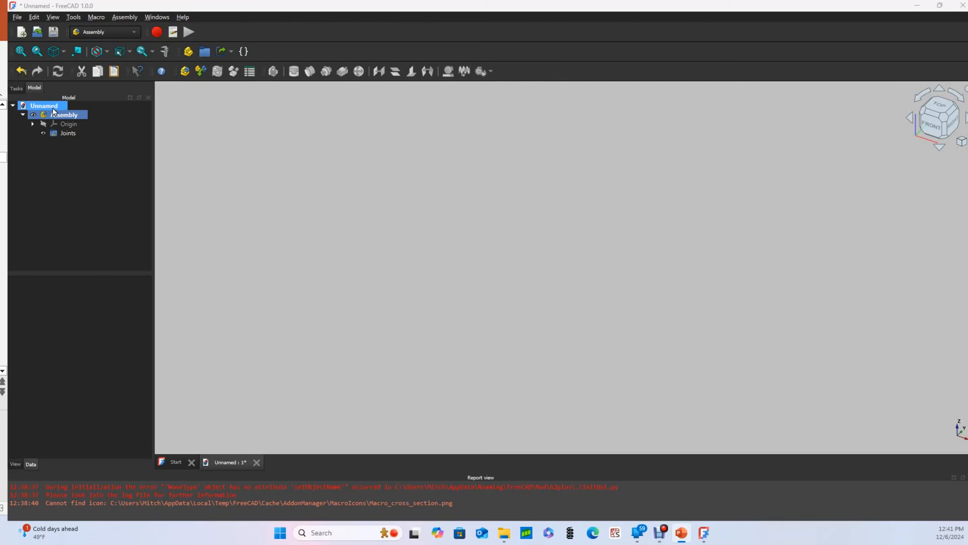
{"action": "left_click", "coordinate": [72, 126]}
{"action": "left_click", "coordinate": [78, 133]}
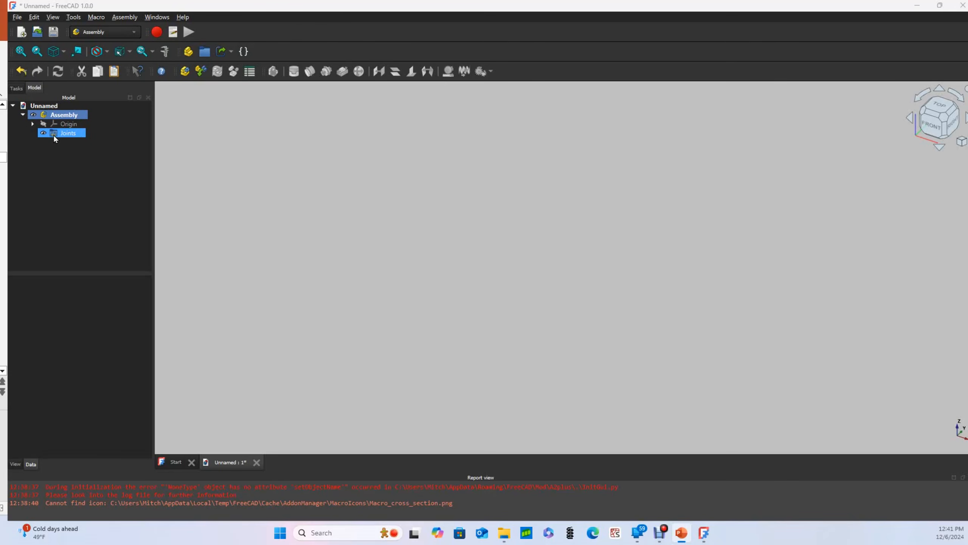
{"action": "left_click", "coordinate": [55, 186]}
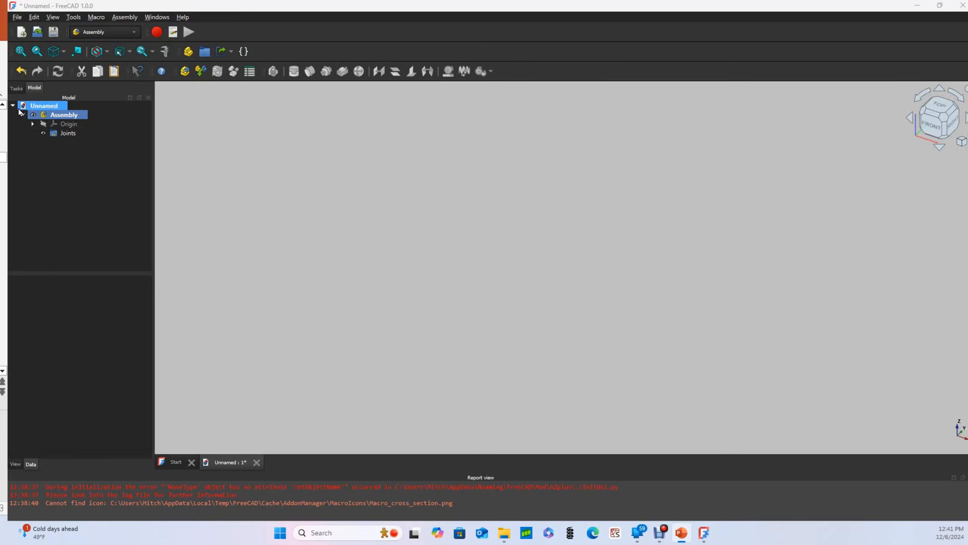
Step: Start inserting a component and load Box1.FCStd from the Desktop folder FreeCAD Tutorial Docs / 8020 ChopSawFrame as a part source
{"action": "left_click", "coordinate": [201, 71]}
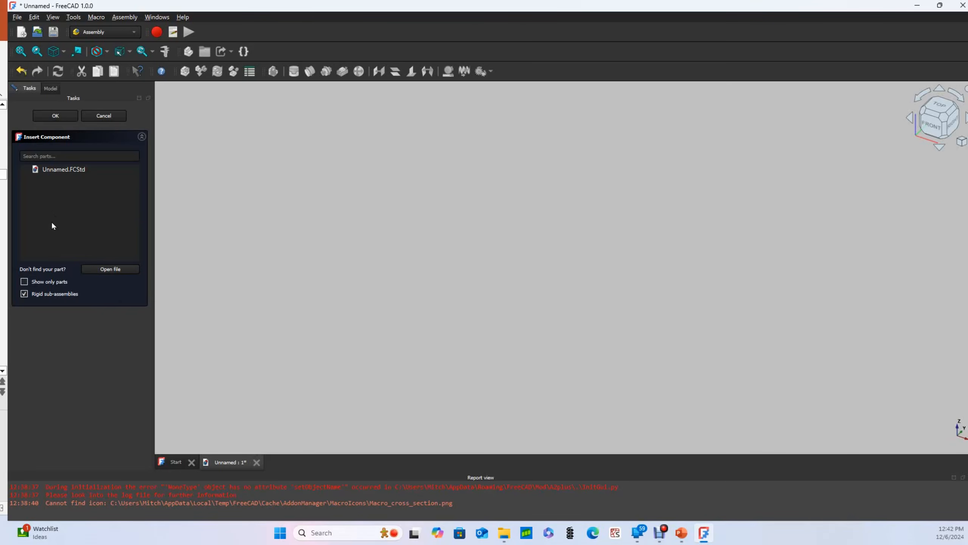
{"action": "left_click", "coordinate": [119, 270]}
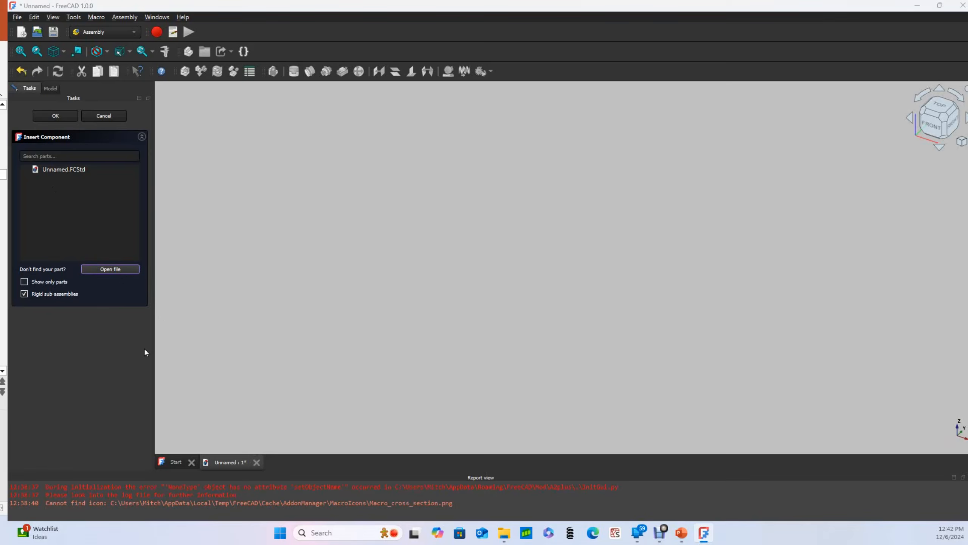
{"action": "left_click", "coordinate": [51, 93]}
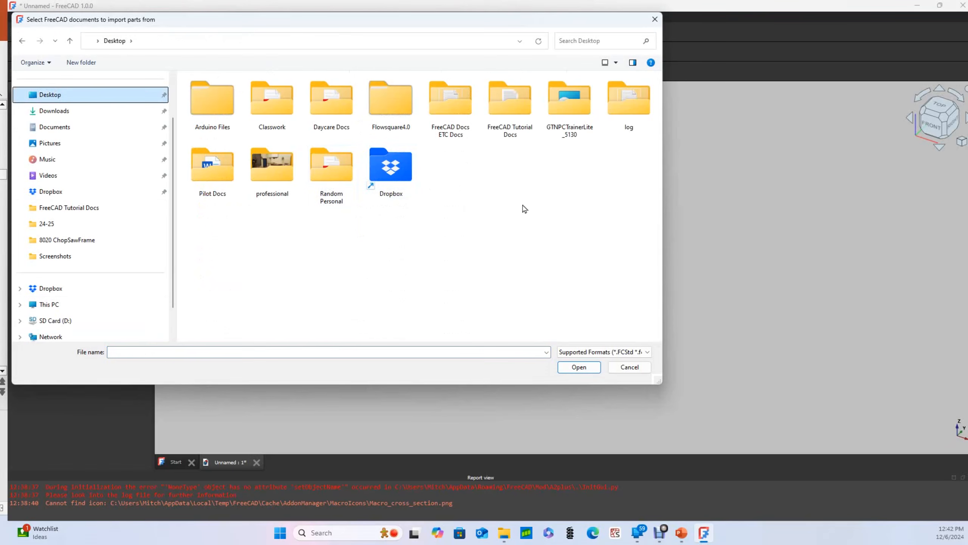
{"action": "left_click", "coordinate": [507, 123]}
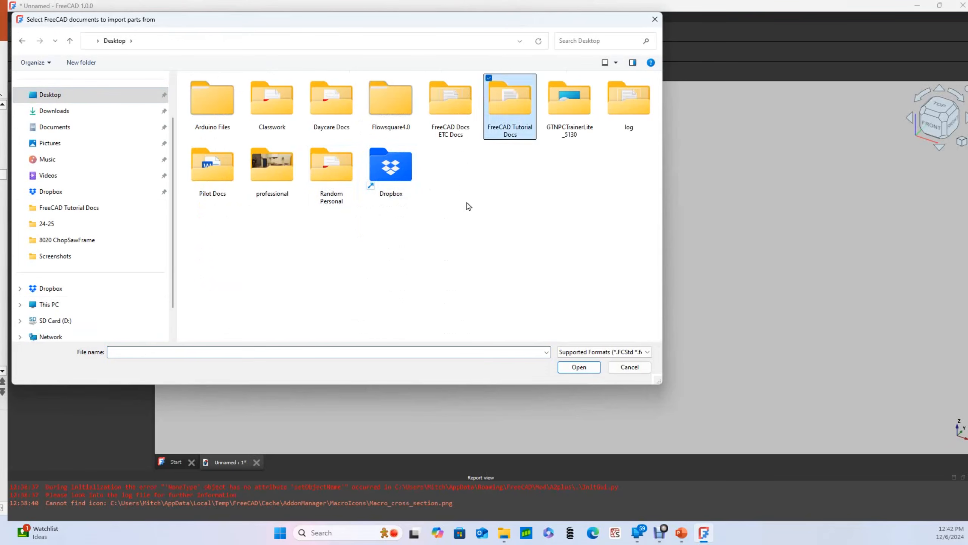
{"action": "key", "text": "Return"}
{"action": "double_click", "coordinate": [211, 94]}
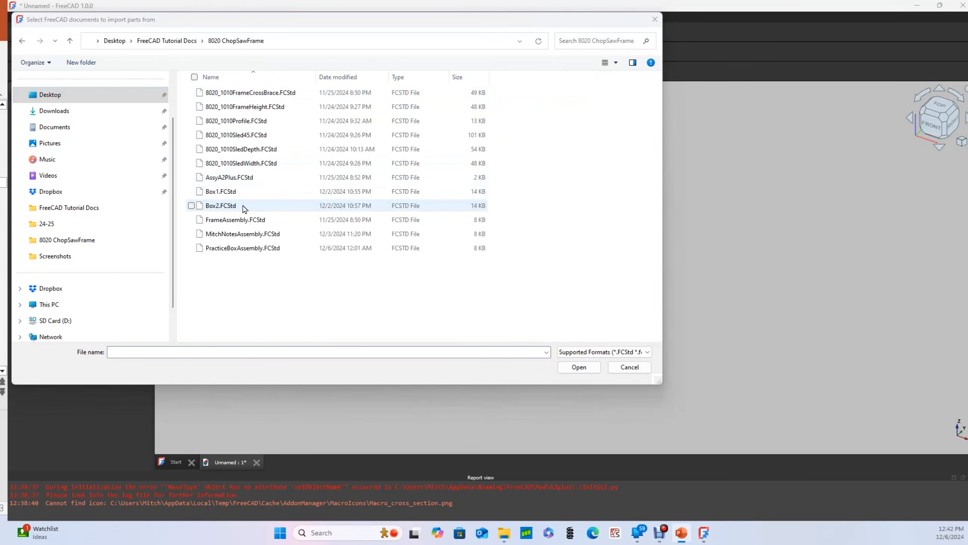
{"action": "double_click", "coordinate": [229, 191]}
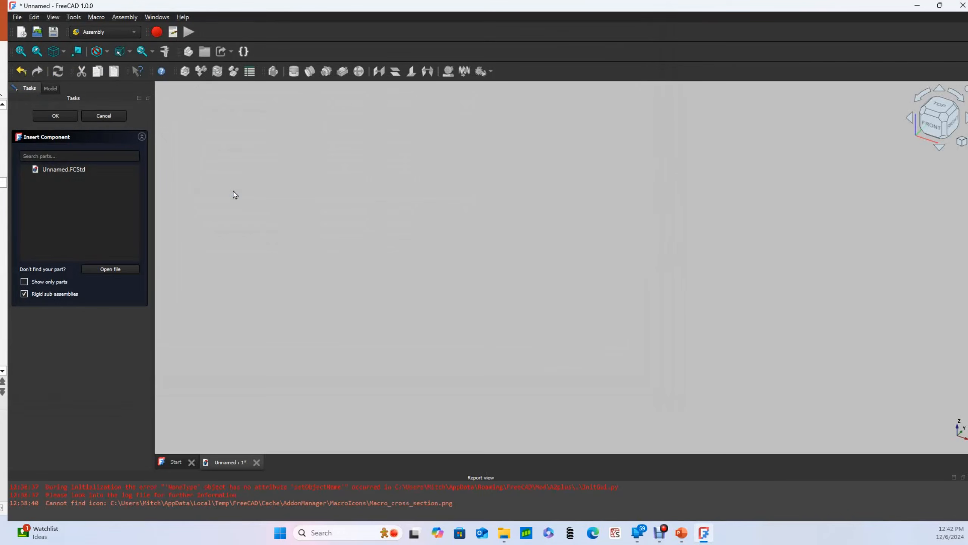
Step: Load Box2.FCStd from the 8020 ChopSawFrame folder as an additional part source
{"action": "left_click", "coordinate": [124, 270]}
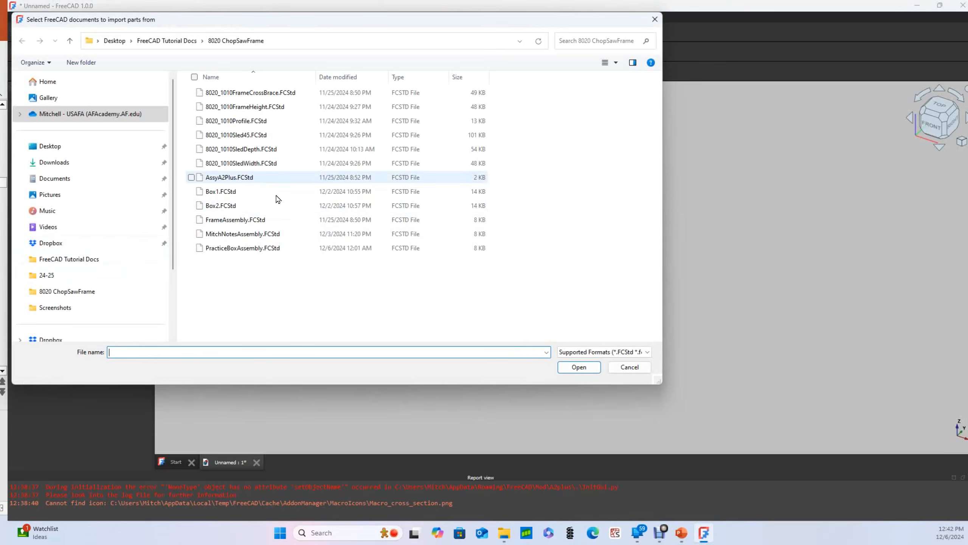
{"action": "left_click", "coordinate": [232, 209]}
{"action": "double_click", "coordinate": [231, 210]}
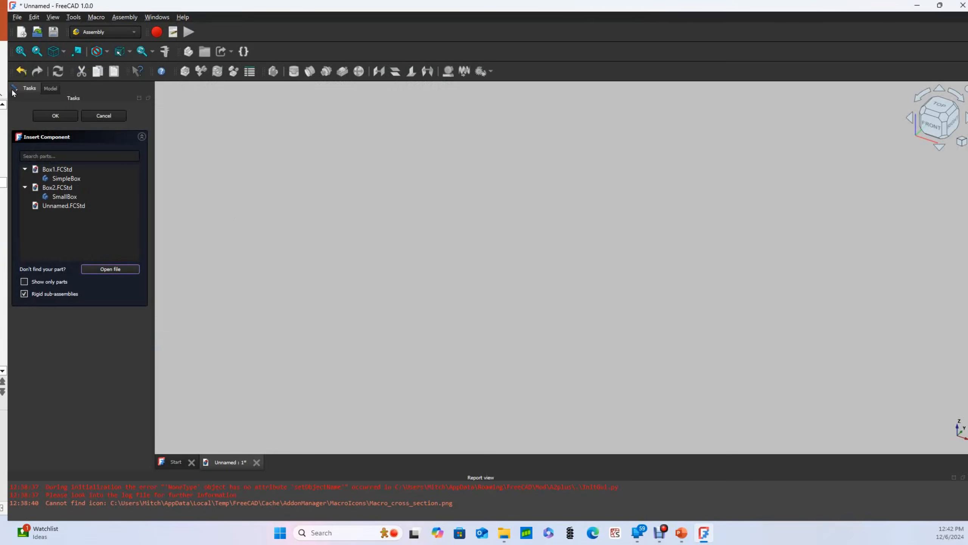
Step: Insert SimpleBox from Box1 as the grounded part, saving the document as ExampleAssembly in the 8020 ChopSawFrame folder
{"action": "left_click", "coordinate": [92, 178]}
{"action": "left_click", "coordinate": [94, 177]}
{"action": "left_click", "coordinate": [94, 177]}
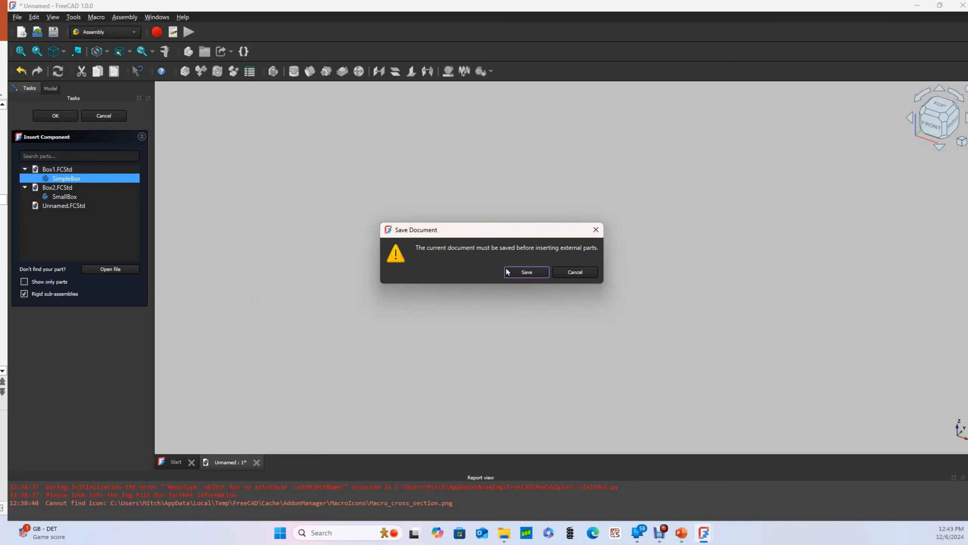
{"action": "left_click", "coordinate": [520, 271]}
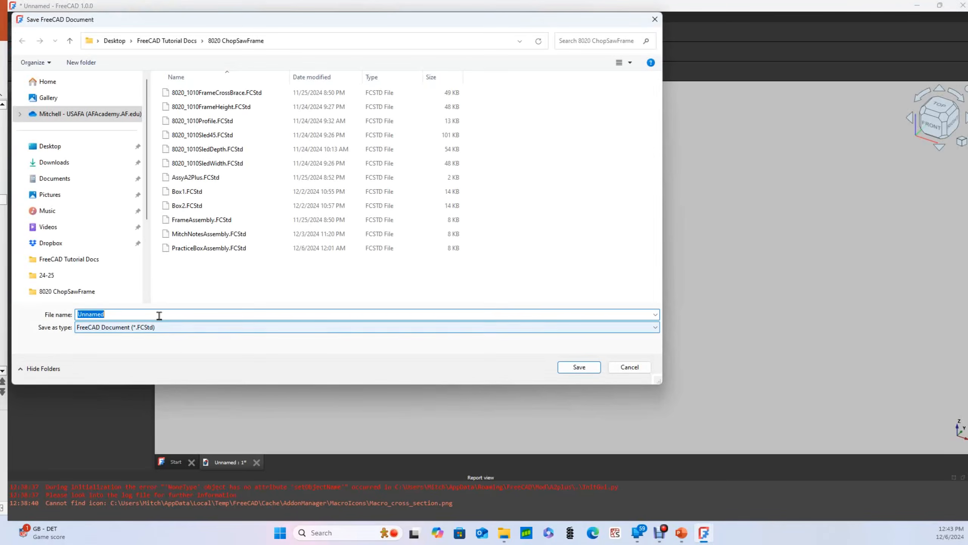
{"action": "type", "text": "Examp"}
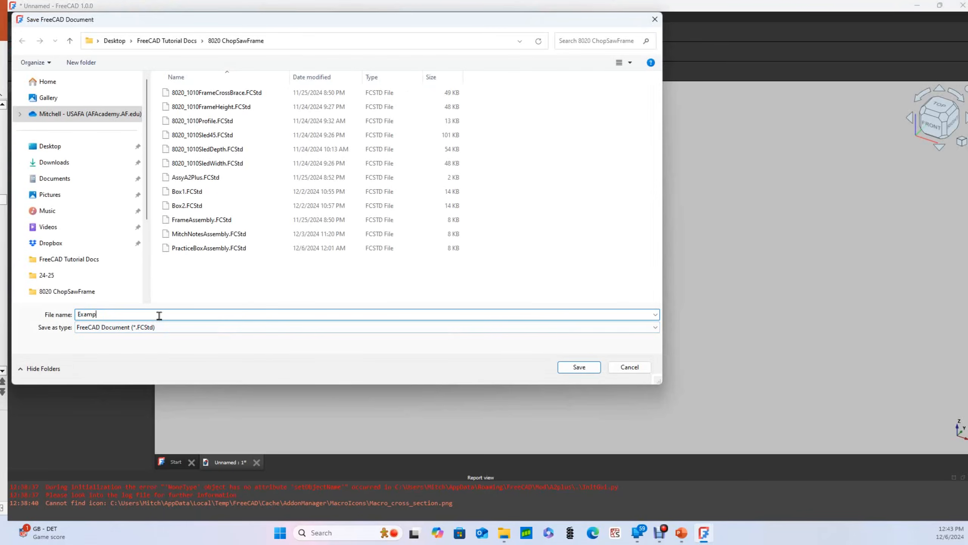
{"action": "type", "text": "leAssembly"}
{"action": "left_click", "coordinate": [586, 372]}
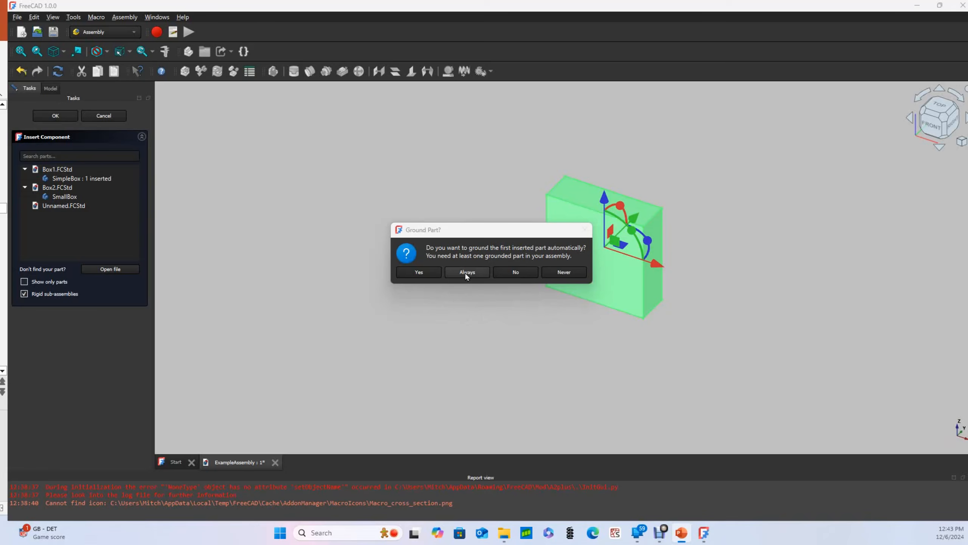
{"action": "left_click", "coordinate": [424, 274]}
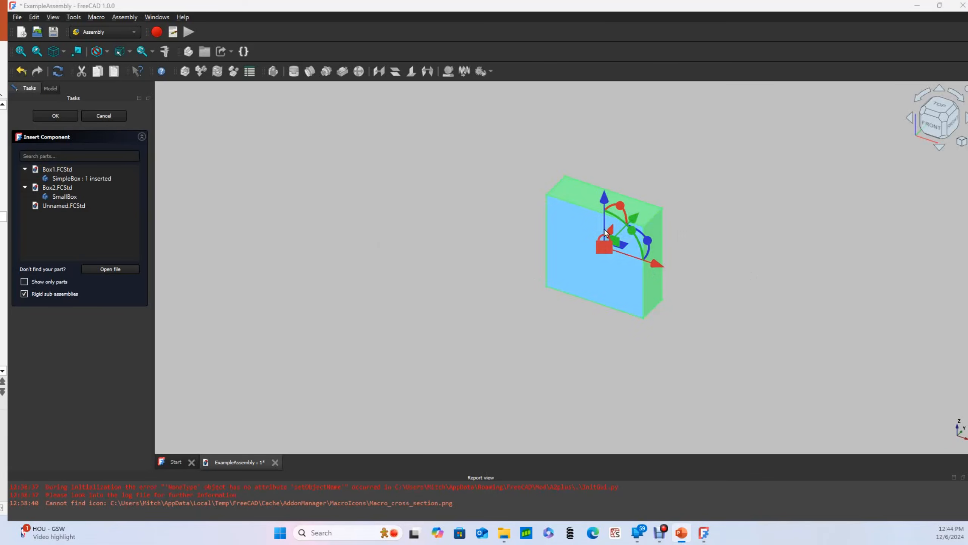
Step: Move SimpleBox away from its ground lock and tilt it, accepting the component insertion
{"action": "left_click_drag", "start_coordinate": [634, 222], "coordinate": [717, 149]}
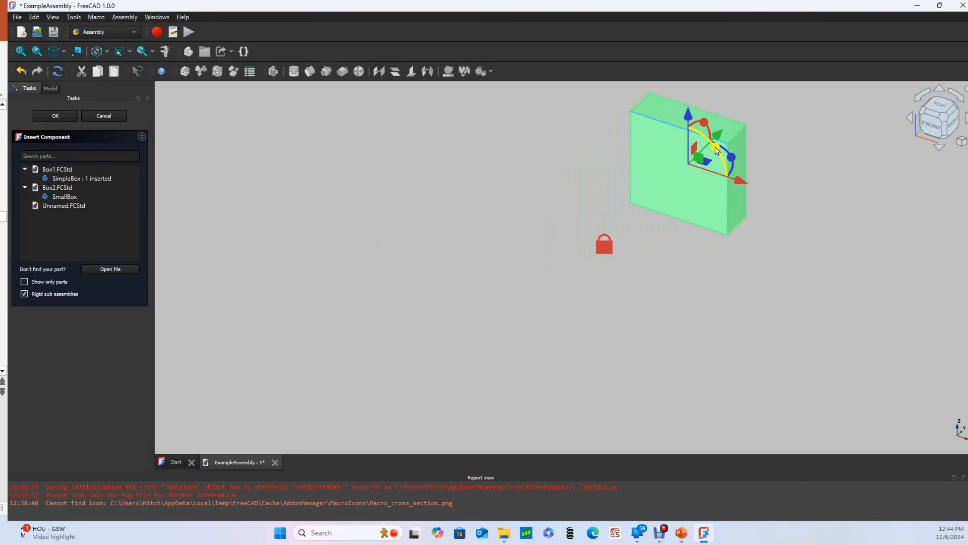
{"action": "left_click_drag", "start_coordinate": [717, 150], "coordinate": [729, 168]}
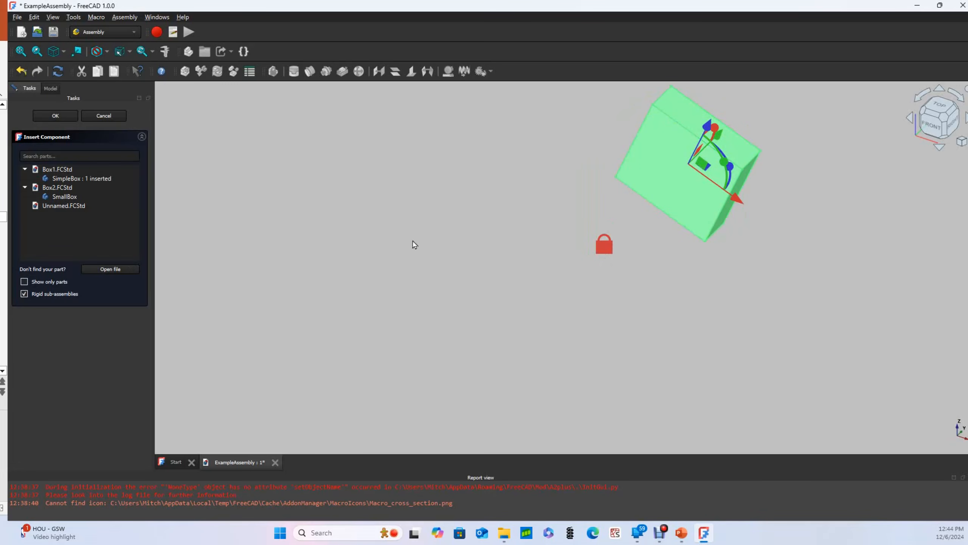
{"action": "left_click", "coordinate": [52, 116]}
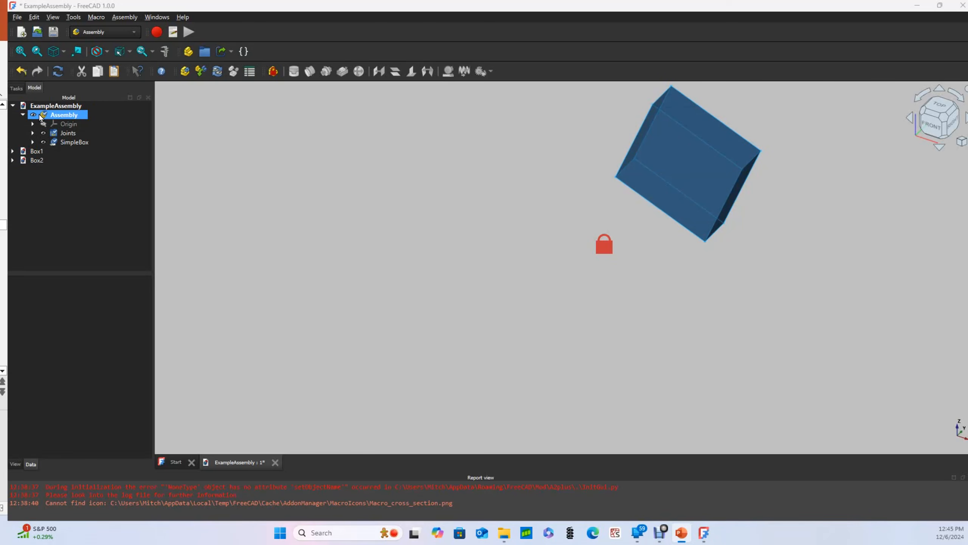
Step: Examine the assembly's model tree, expanding Box1 and Joints to inspect the source SimpleBox body and the grounded joint
{"action": "left_click", "coordinate": [52, 124]}
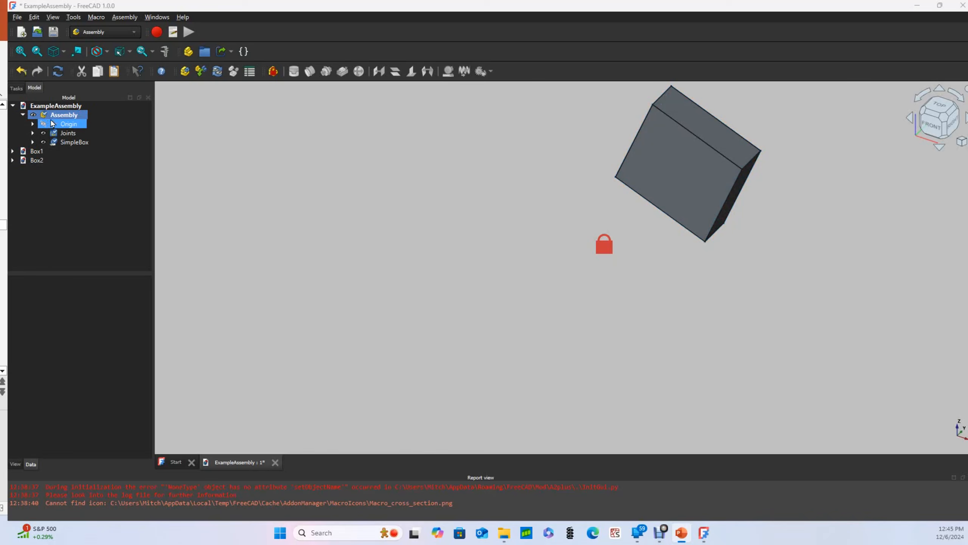
{"action": "left_click", "coordinate": [75, 142]}
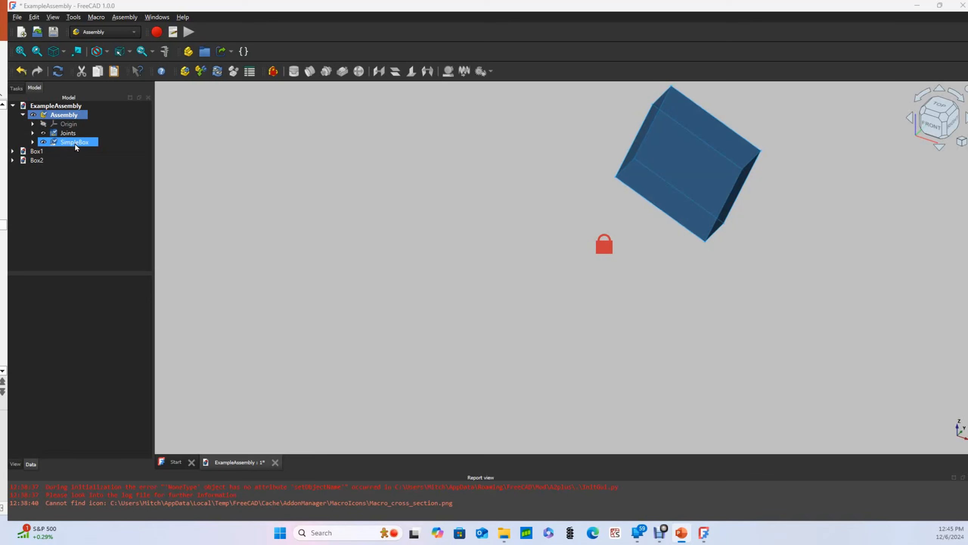
{"action": "left_click", "coordinate": [27, 151]}
{"action": "left_click", "coordinate": [12, 151]}
{"action": "left_click", "coordinate": [49, 161]}
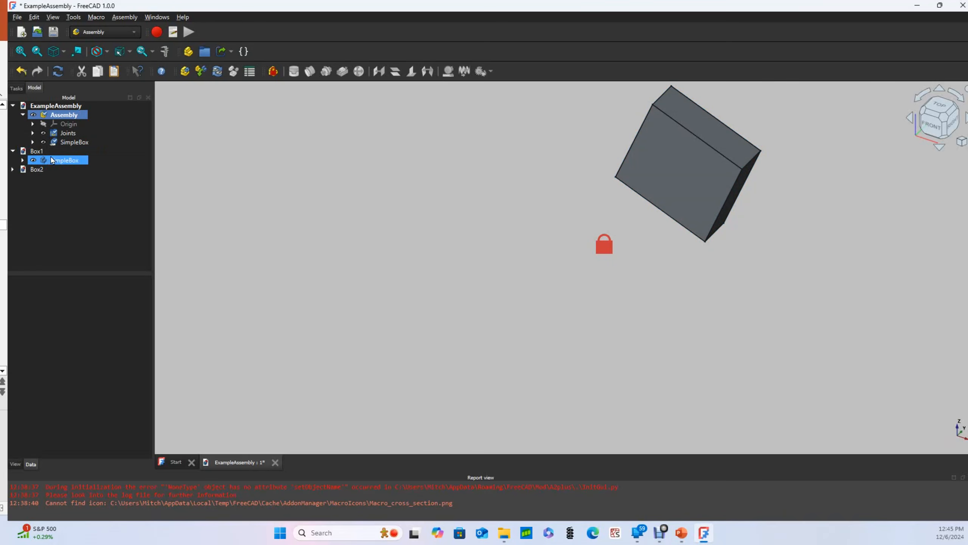
{"action": "left_click", "coordinate": [33, 133]}
{"action": "left_click", "coordinate": [72, 144]}
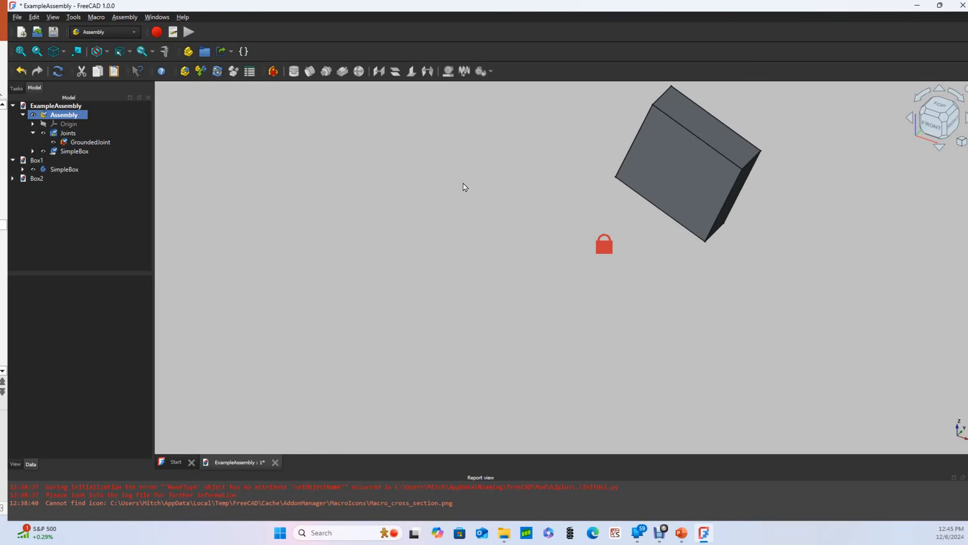
Step: Solve the assembly to restore SimpleBox's grounded position and insert the SmallBox component from Box2
{"action": "left_click", "coordinate": [220, 76]}
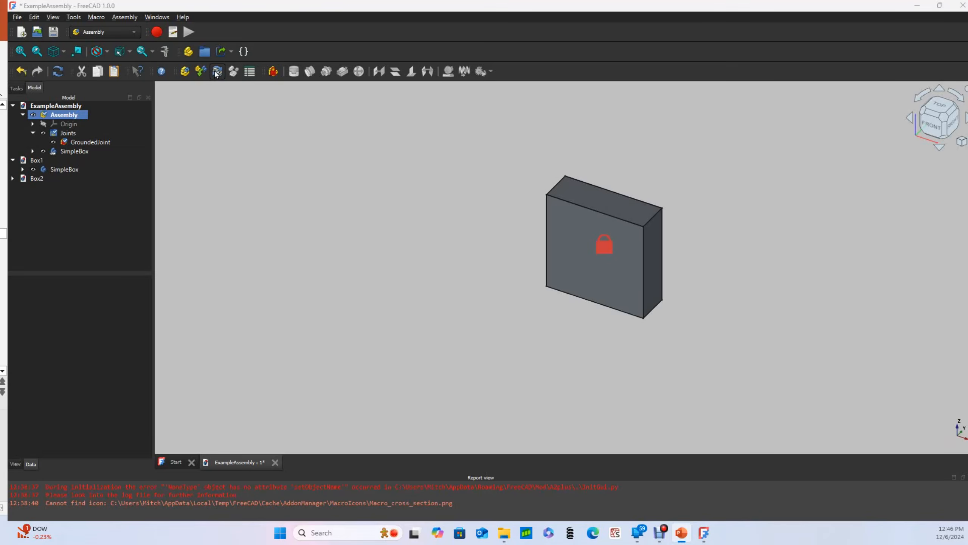
{"action": "left_click", "coordinate": [200, 74]}
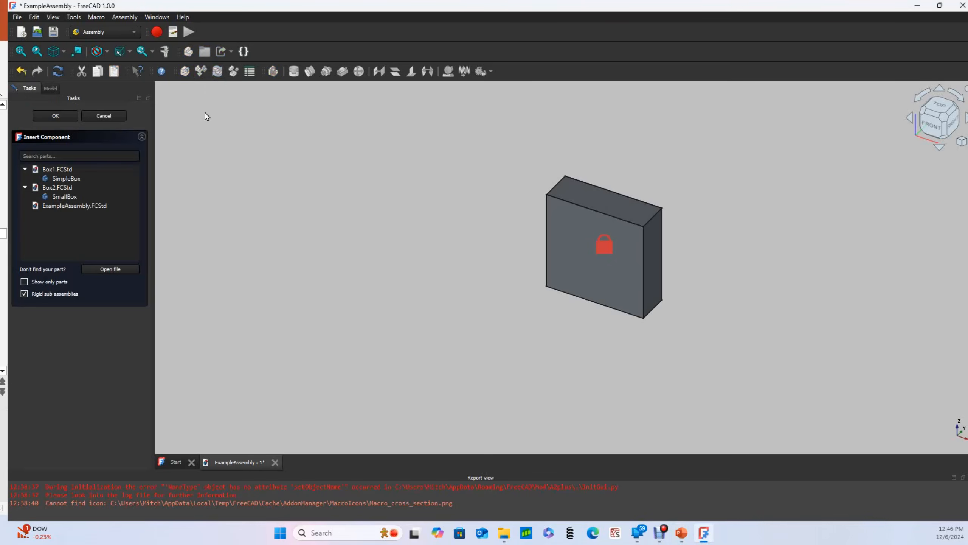
{"action": "left_click", "coordinate": [75, 196]}
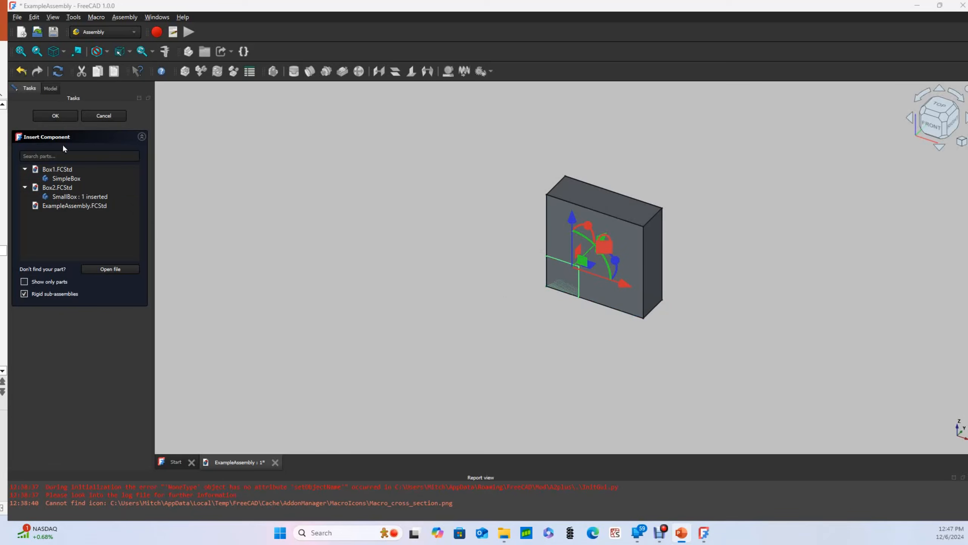
{"action": "left_click", "coordinate": [62, 115]}
{"action": "left_click", "coordinate": [84, 115]}
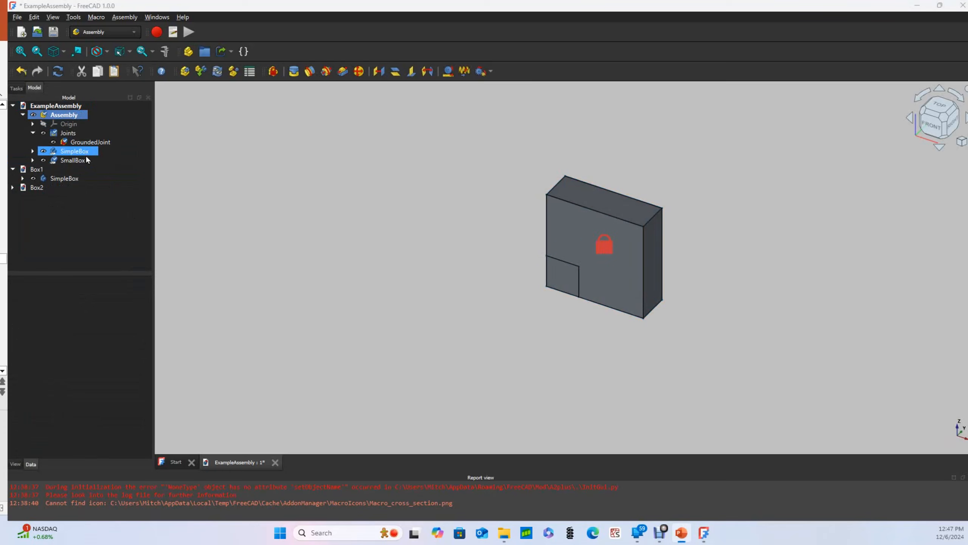
Step: Move SmallBox out in front of SimpleBox, raise it along its vertical axis, and solve the assembly
{"action": "left_click", "coordinate": [81, 161]}
{"action": "double_click", "coordinate": [80, 161]}
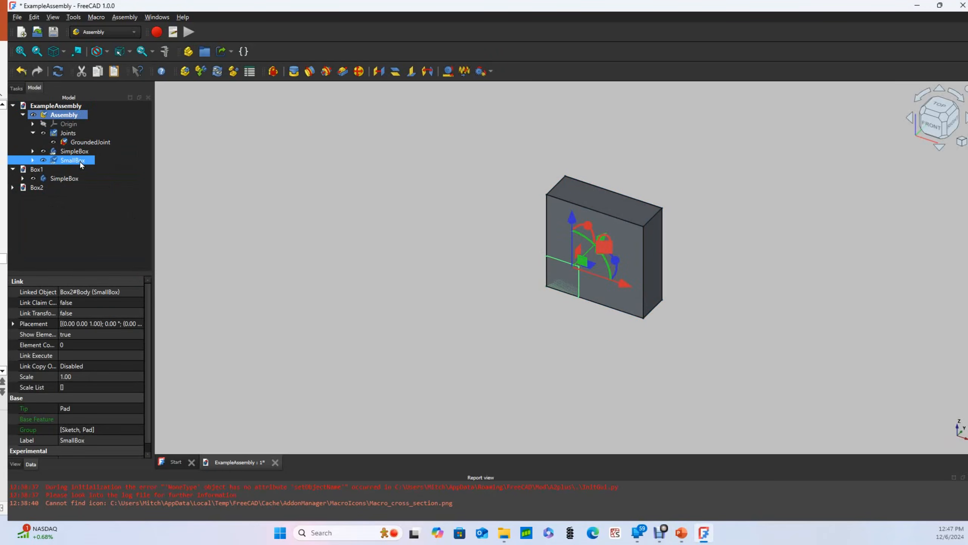
{"action": "left_click_drag", "start_coordinate": [604, 241], "coordinate": [558, 291]}
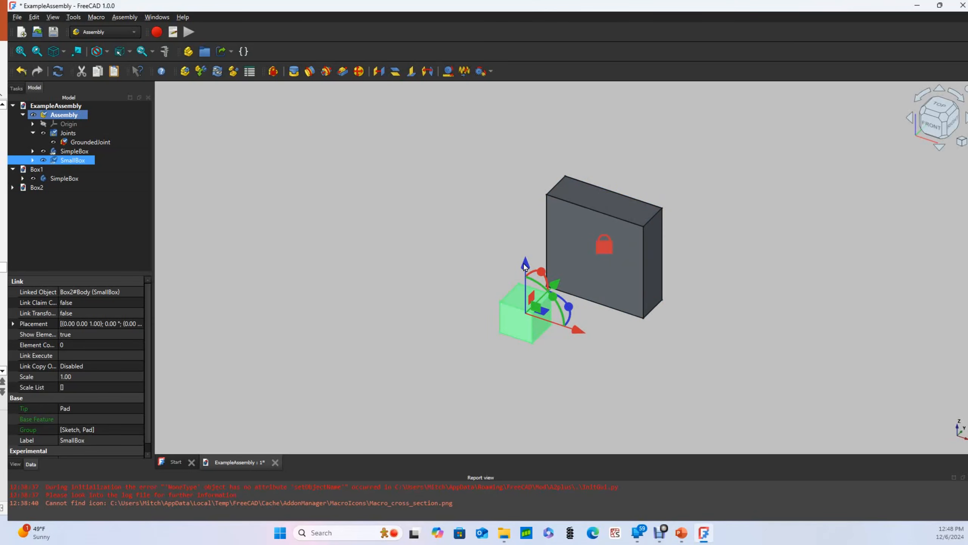
{"action": "left_click_drag", "start_coordinate": [525, 266], "coordinate": [525, 226]}
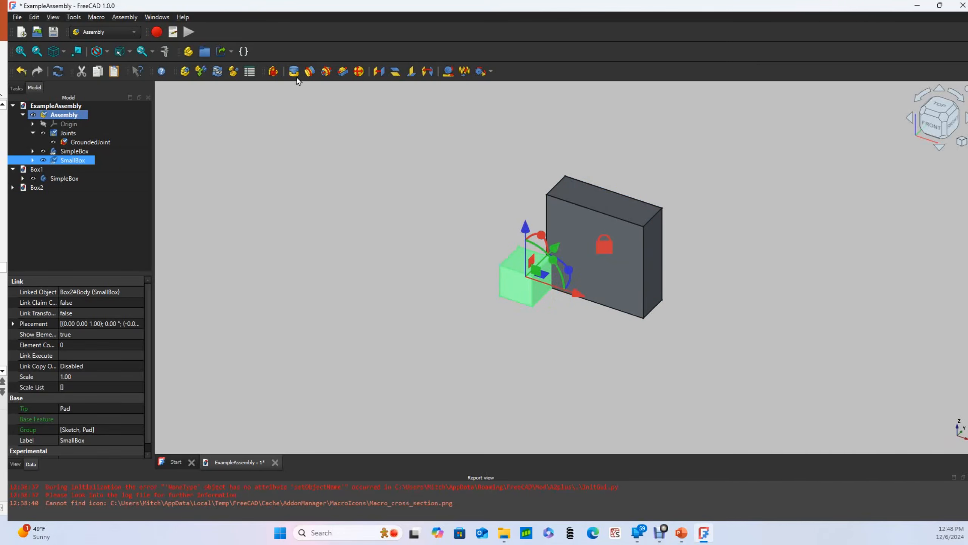
{"action": "left_click", "coordinate": [216, 71]}
{"action": "left_click", "coordinate": [365, 246]}
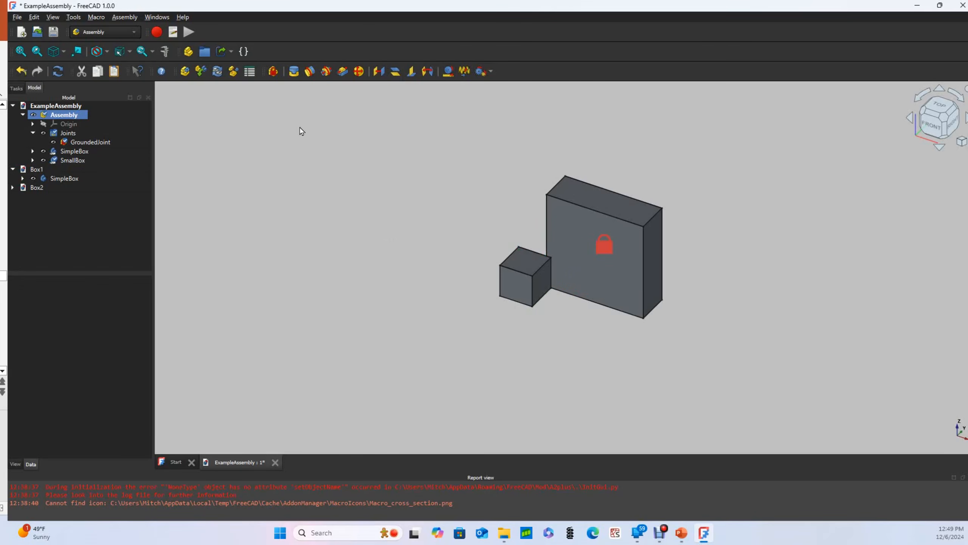
Step: Start a Fixed joint and look through the available joint types
{"action": "left_click", "coordinate": [294, 72]}
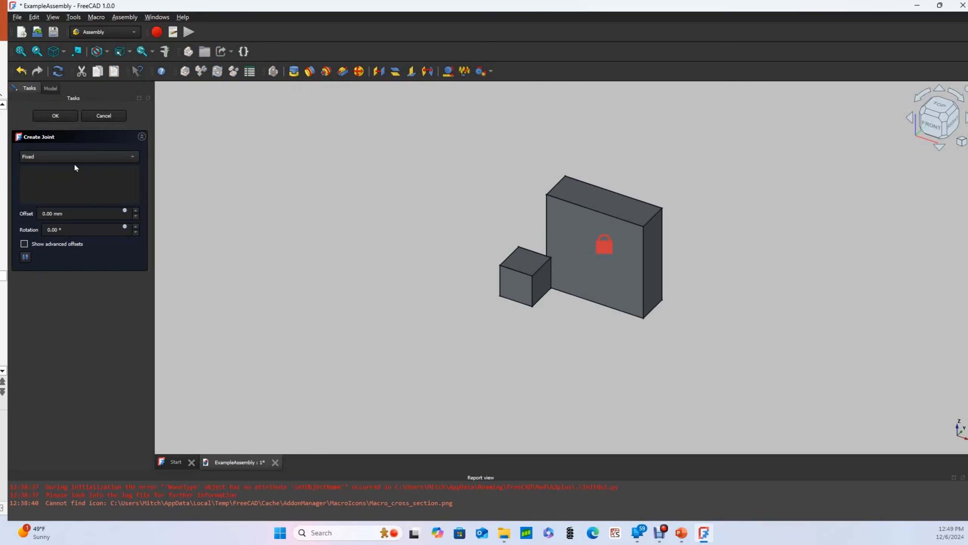
{"action": "left_click", "coordinate": [132, 158]}
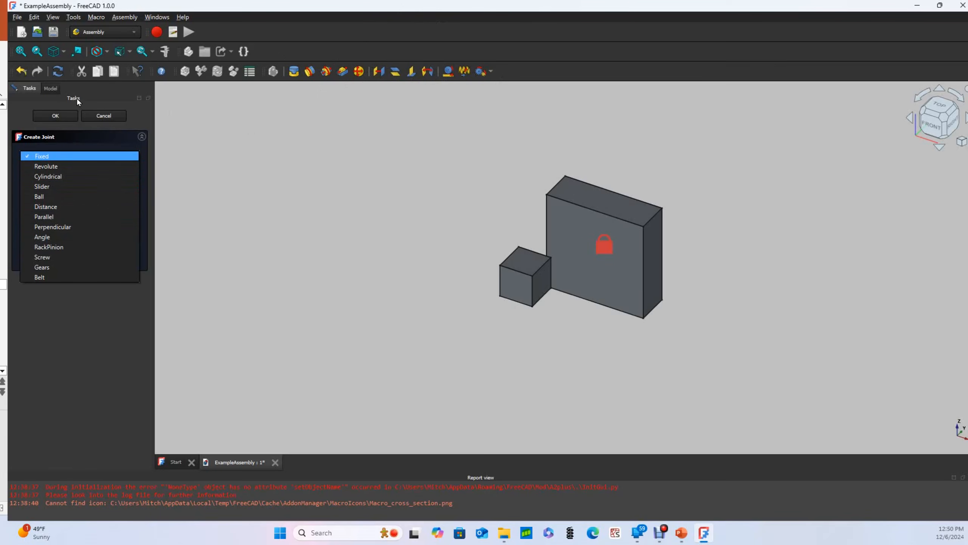
{"action": "left_click", "coordinate": [85, 138]}
{"action": "left_click", "coordinate": [84, 138]}
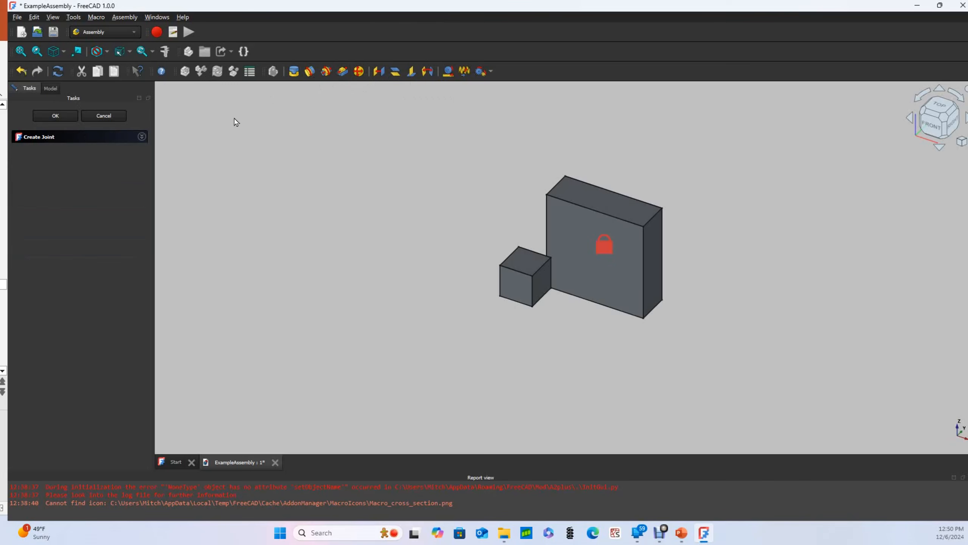
{"action": "left_click", "coordinate": [83, 141]}
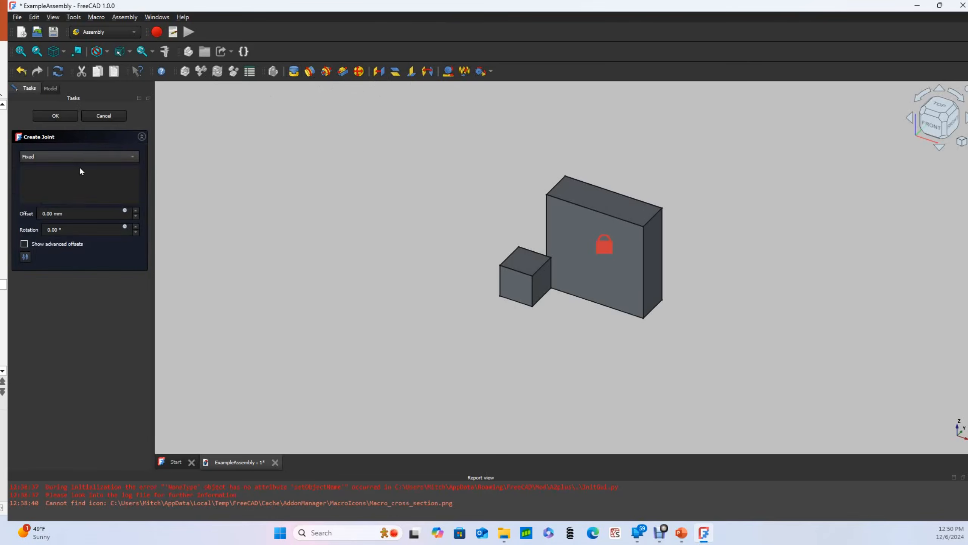
{"action": "left_click", "coordinate": [94, 156]}
{"action": "left_click", "coordinate": [95, 156]}
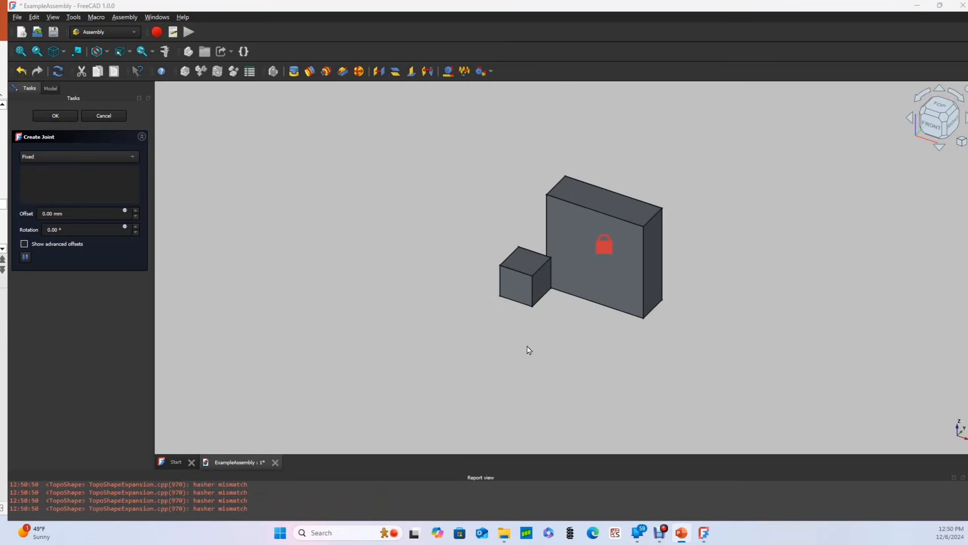
Step: Join SmallBox to SimpleBox by selecting SimpleBox's large front face and the SmallBox face that points toward it
{"action": "left_click_drag", "start_coordinate": [468, 307], "coordinate": [545, 307]}
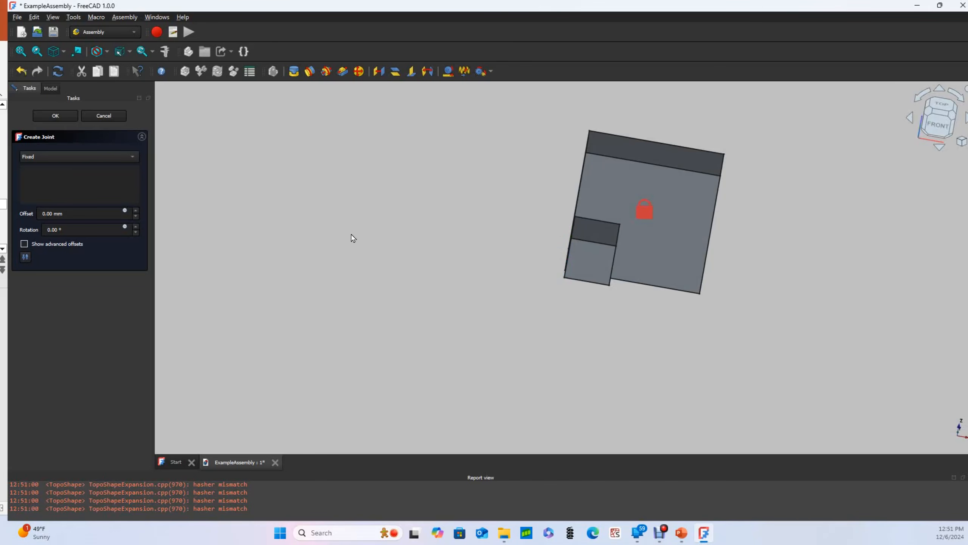
{"action": "left_click", "coordinate": [685, 223]}
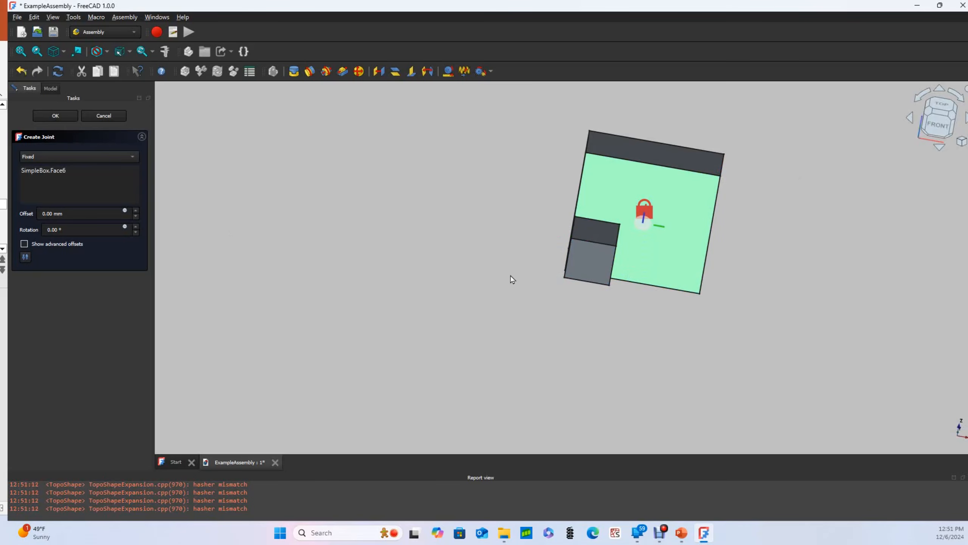
{"action": "mouse_move", "coordinate": [744, 296]}
{"action": "middle_mouse_down"}
{"action": "mouse_move", "coordinate": [677, 316]}
{"action": "mouse_move", "coordinate": [605, 305]}
{"action": "mouse_move", "coordinate": [532, 322]}
{"action": "mouse_move", "coordinate": [664, 272]}
{"action": "mouse_move", "coordinate": [629, 280]}
{"action": "middle_mouse_up"}
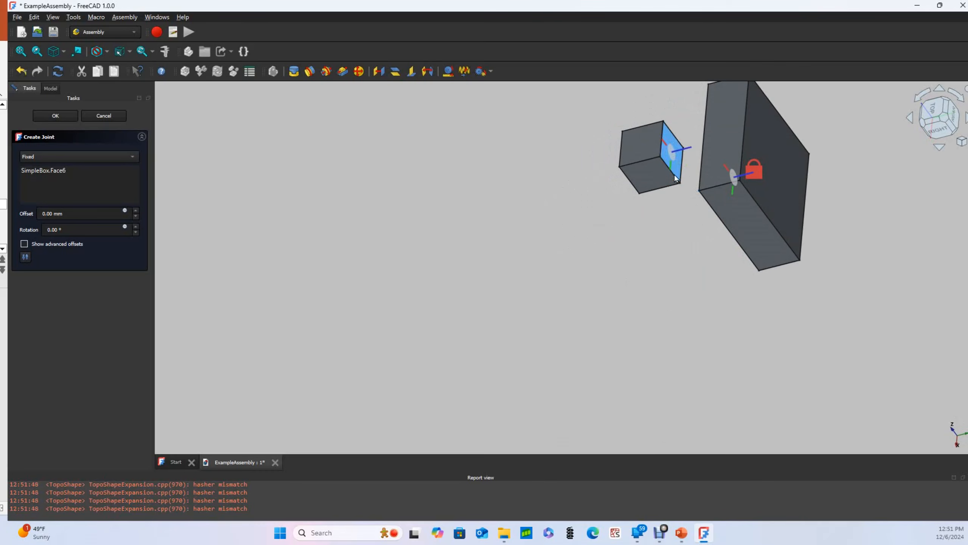
{"action": "left_click", "coordinate": [681, 162]}
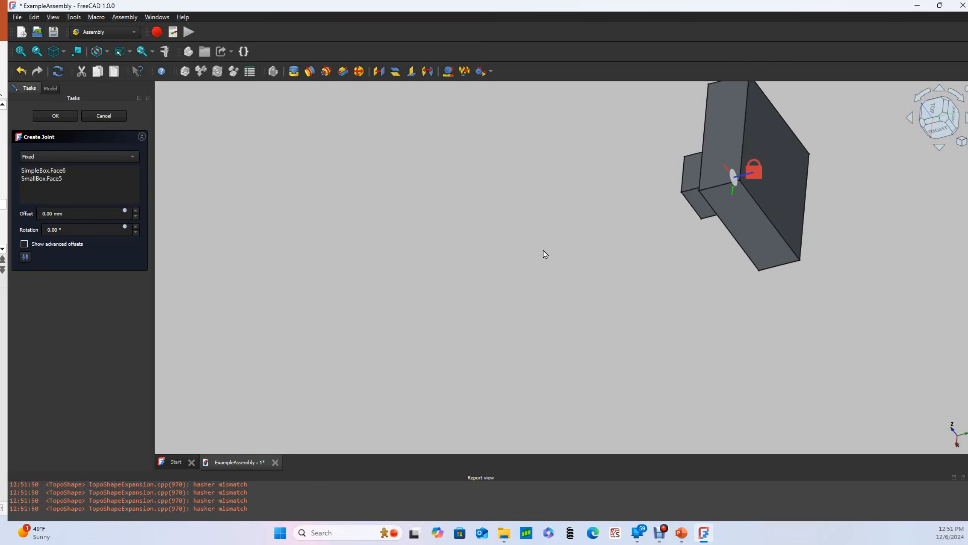
{"action": "middle_click_drag", "start_coordinate": [579, 235], "coordinate": [842, 251]}
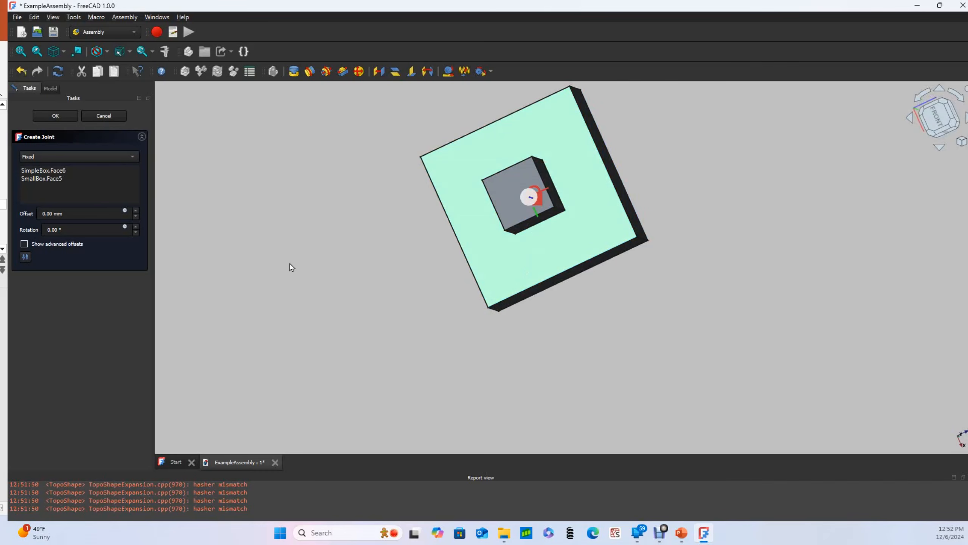
Step: Set the fixed joint's offset to 10 mm and inspect the spacing between SmallBox and SimpleBox
{"action": "left_click", "coordinate": [136, 211]}
{"action": "left_click", "coordinate": [136, 211]}
{"action": "left_click", "coordinate": [135, 211]}
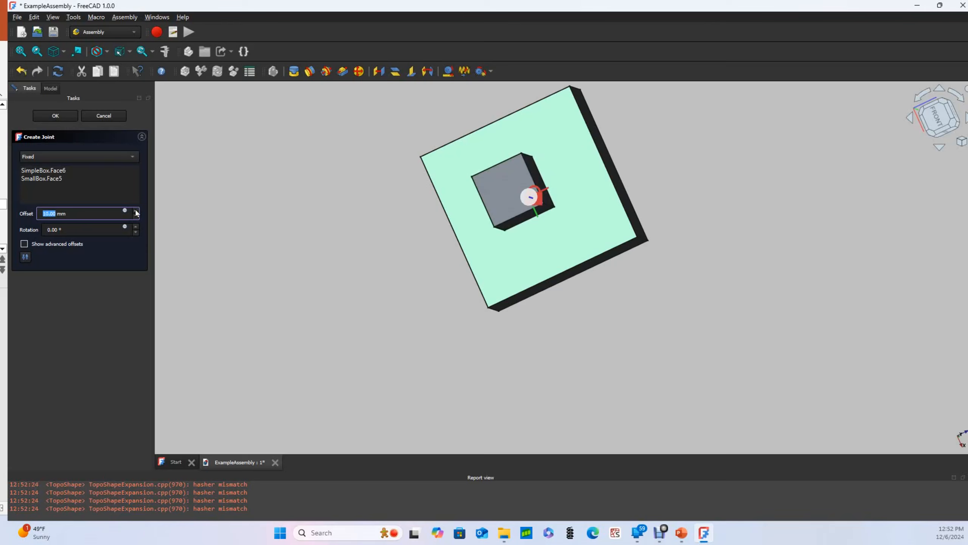
{"action": "left_click_drag", "start_coordinate": [410, 337], "coordinate": [517, 274]}
{"action": "scroll", "coordinate": [649, 247], "scroll_direction": "down", "scroll_amount": 4}
{"action": "scroll", "coordinate": [565, 325], "scroll_direction": "up", "scroll_amount": 6}
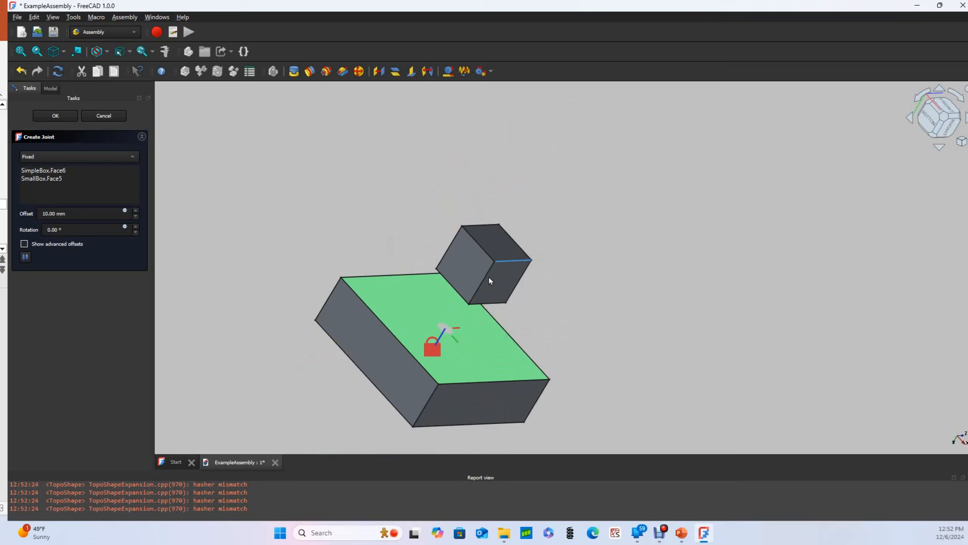
{"action": "left_click_drag", "start_coordinate": [445, 299], "coordinate": [450, 273]}
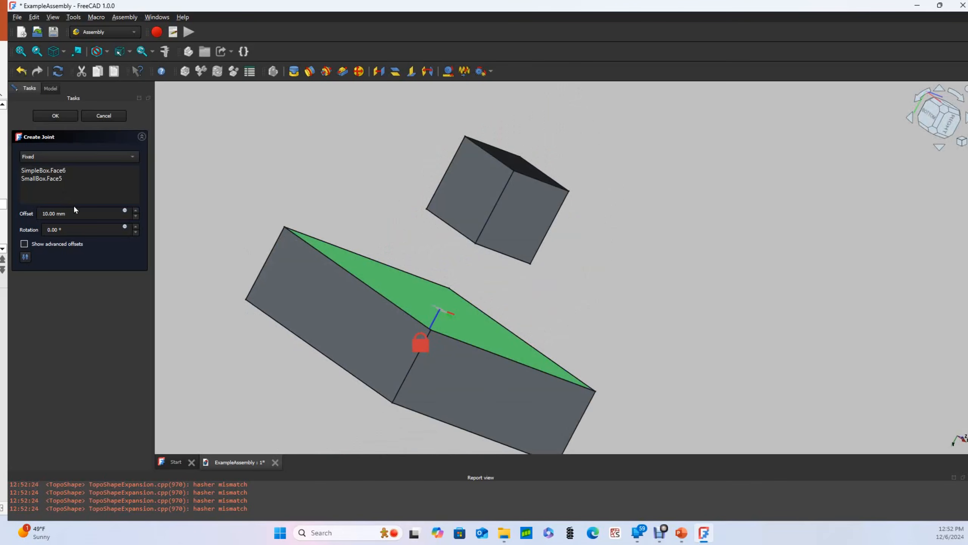
Step: Try rotating SmallBox in the joint by 14° and set the rotation back to 0°
{"action": "scroll", "coordinate": [136, 227], "scroll_direction": "up", "scroll_amount": 11}
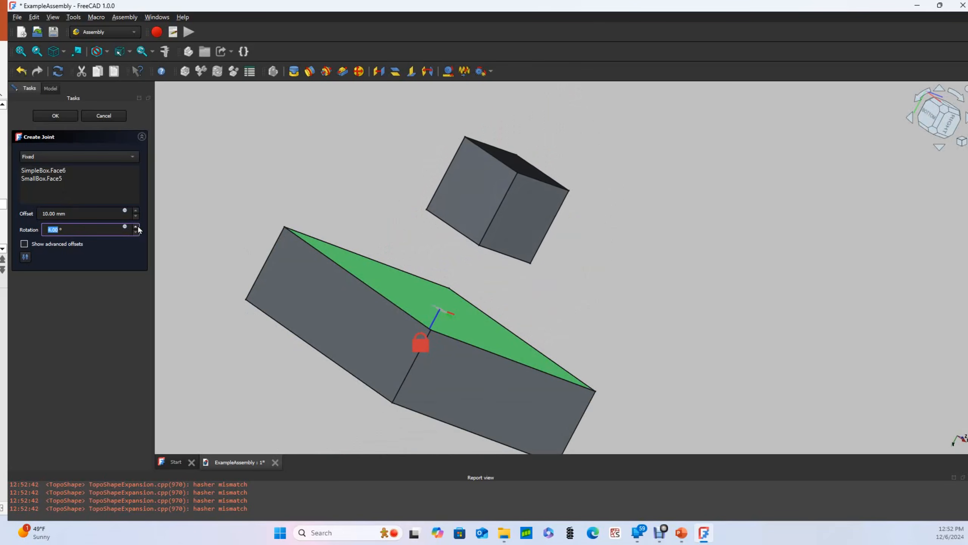
{"action": "scroll", "coordinate": [136, 227], "scroll_direction": "up", "scroll_amount": 3}
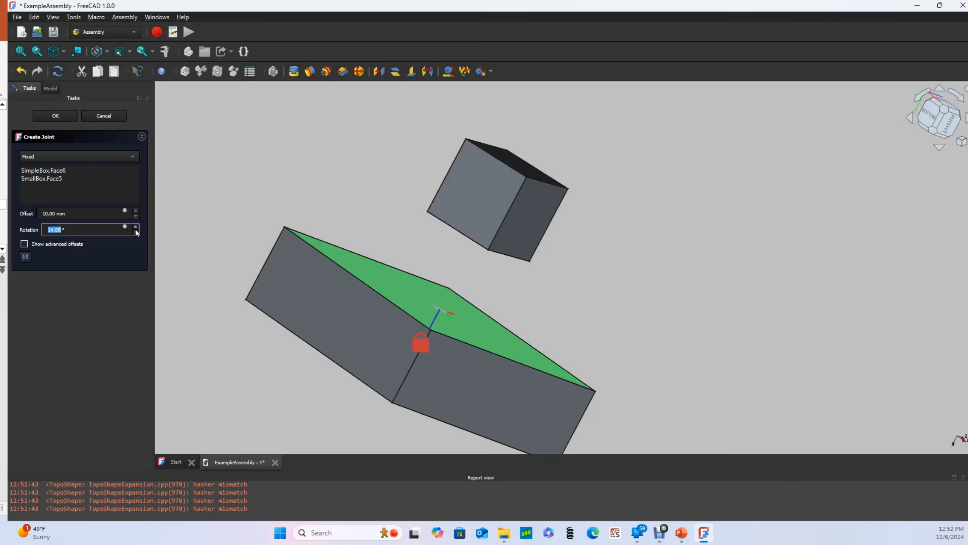
{"action": "left_click", "coordinate": [91, 229]}
{"action": "left_click_drag", "start_coordinate": [91, 230], "coordinate": [20, 229]}
{"action": "type", "text": "0"}
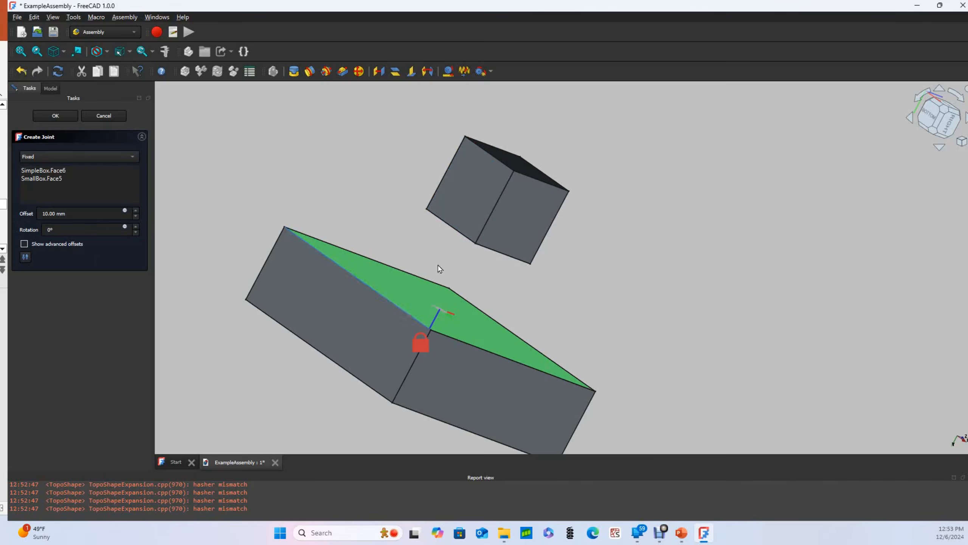
Step: Examine SmallBox's placement relative to SimpleBox's joined face, face-on and at an angle
{"action": "scroll", "coordinate": [705, 223], "scroll_direction": "up", "scroll_amount": 3}
{"action": "scroll", "coordinate": [711, 219], "scroll_direction": "down", "scroll_amount": 5}
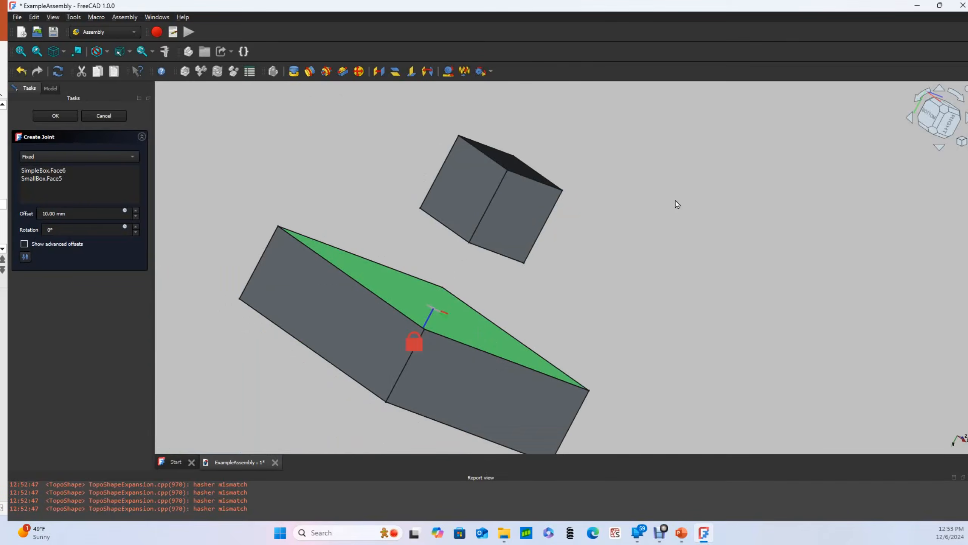
{"action": "middle_click_drag", "start_coordinate": [676, 202], "coordinate": [572, 274]}
{"action": "scroll", "coordinate": [637, 138], "scroll_direction": "up", "scroll_amount": 4}
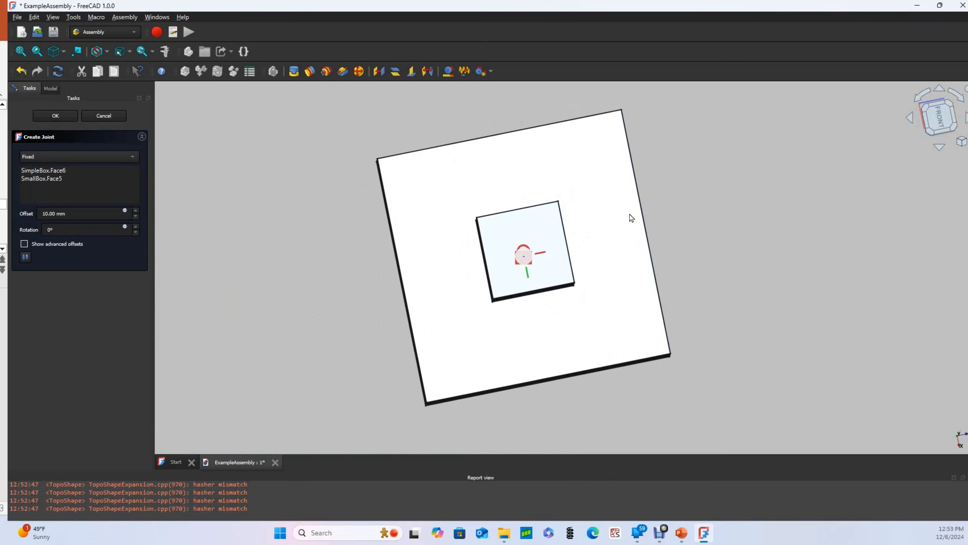
{"action": "middle_click_drag", "start_coordinate": [295, 275], "coordinate": [315, 268]}
{"action": "scroll", "coordinate": [679, 194], "scroll_direction": "down", "scroll_amount": 3}
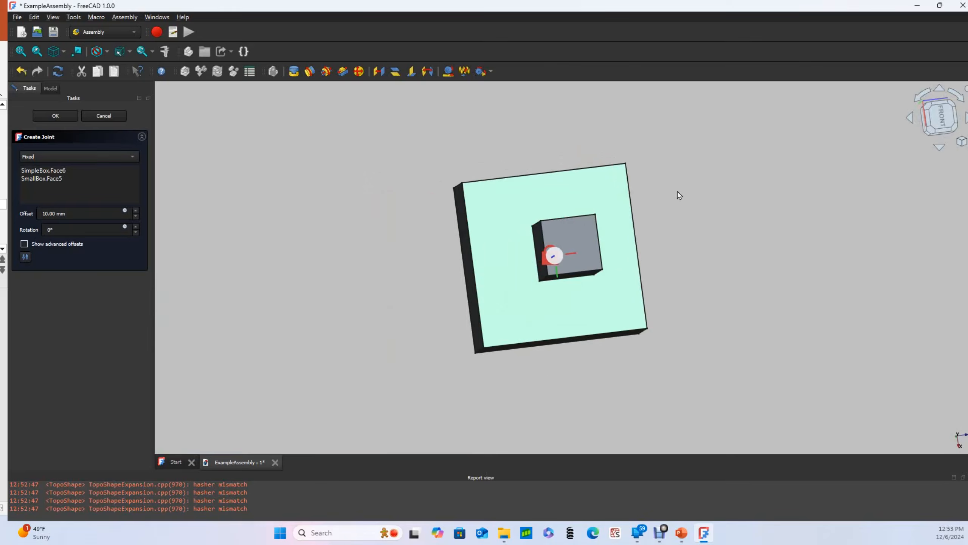
{"action": "scroll", "coordinate": [620, 232], "scroll_direction": "up", "scroll_amount": 1}
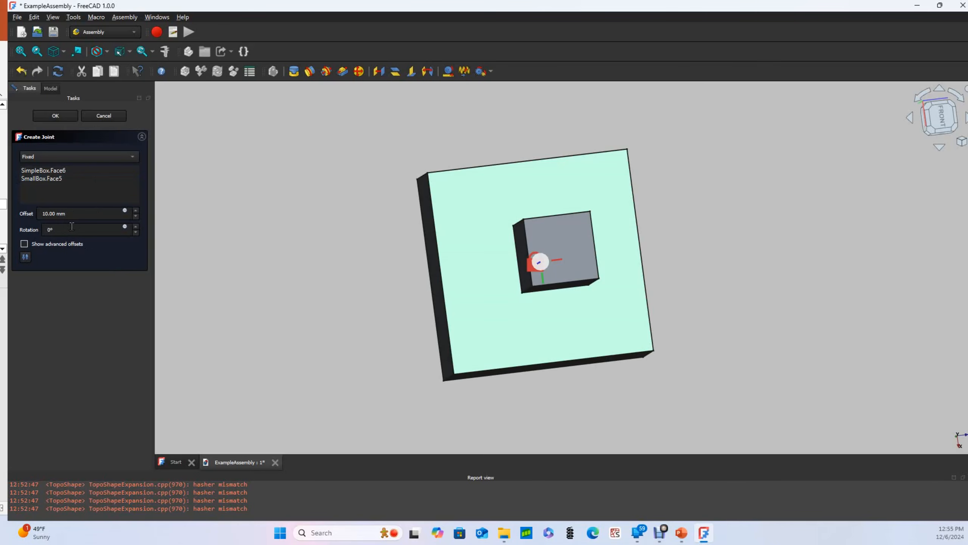
Step: Show the joint's advanced offsets and set the X translation of Offset1 to -10 mm
{"action": "left_click", "coordinate": [24, 243]}
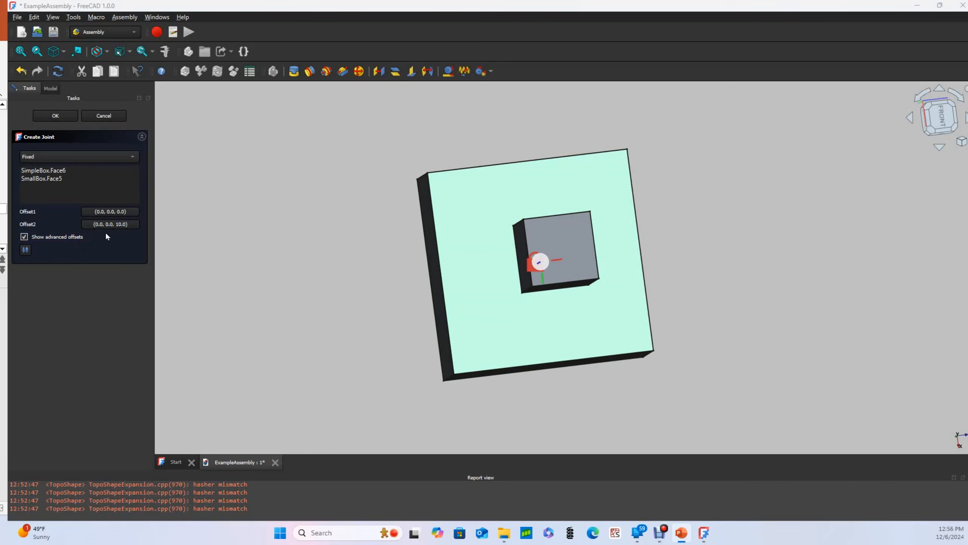
{"action": "left_click", "coordinate": [118, 212]}
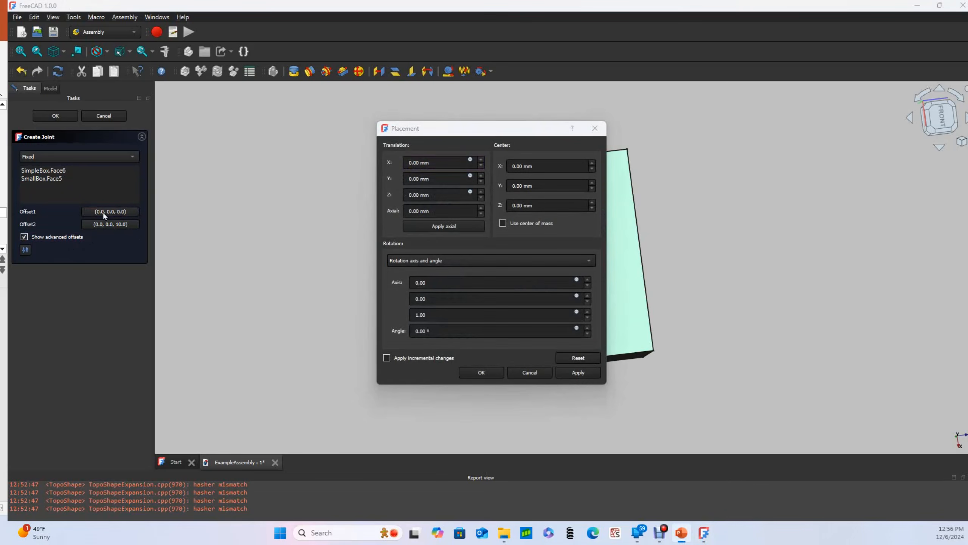
{"action": "left_click_drag", "start_coordinate": [507, 131], "coordinate": [827, 135]}
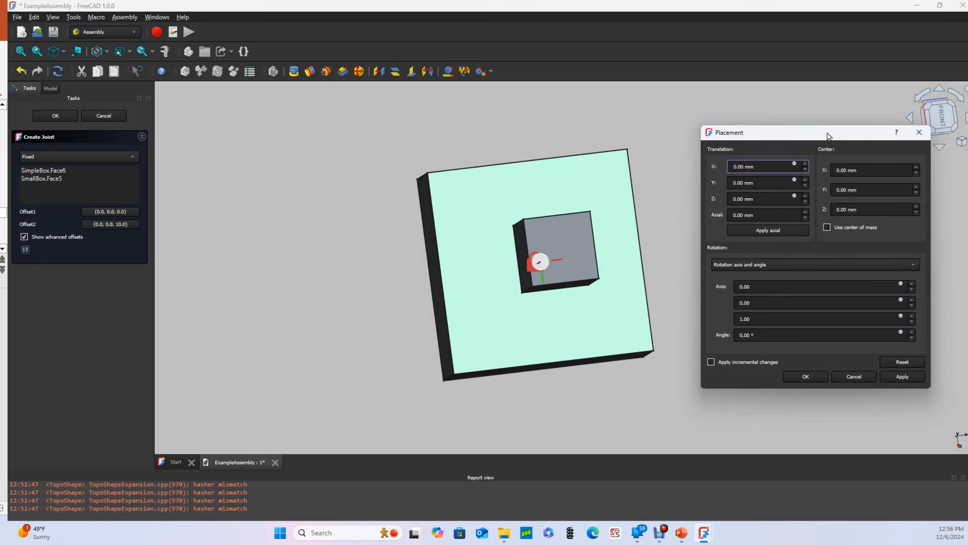
{"action": "left_click", "coordinate": [806, 165]}
{"action": "left_click", "coordinate": [806, 164]}
{"action": "left_click", "coordinate": [806, 164]}
{"action": "left_click", "coordinate": [806, 164]}
{"action": "left_click", "coordinate": [805, 169]}
{"action": "left_click", "coordinate": [806, 168]}
{"action": "left_click", "coordinate": [806, 169]}
{"action": "left_click", "coordinate": [806, 169]}
{"action": "left_click", "coordinate": [806, 169]}
{"action": "left_click", "coordinate": [806, 169]}
{"action": "left_click", "coordinate": [806, 168]}
{"action": "left_click", "coordinate": [806, 169]}
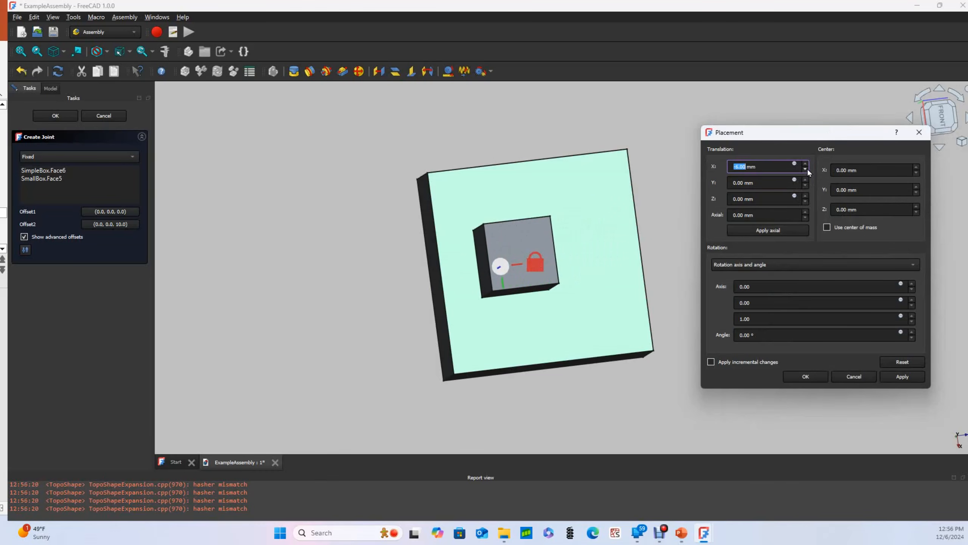
{"action": "left_click", "coordinate": [806, 169]}
{"action": "left_click", "coordinate": [806, 168]}
{"action": "left_click", "coordinate": [806, 169]}
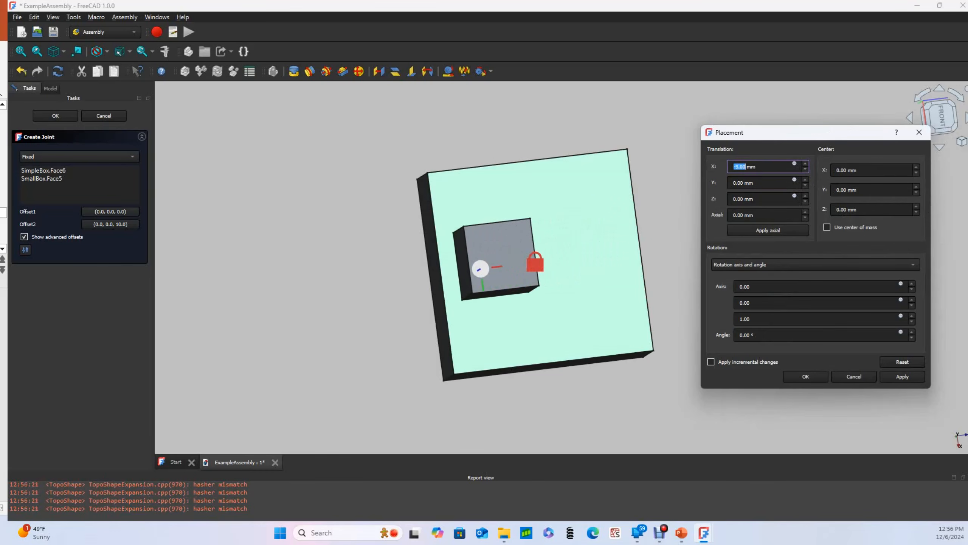
{"action": "left_click", "coordinate": [806, 169]}
{"action": "left_click", "coordinate": [919, 132]}
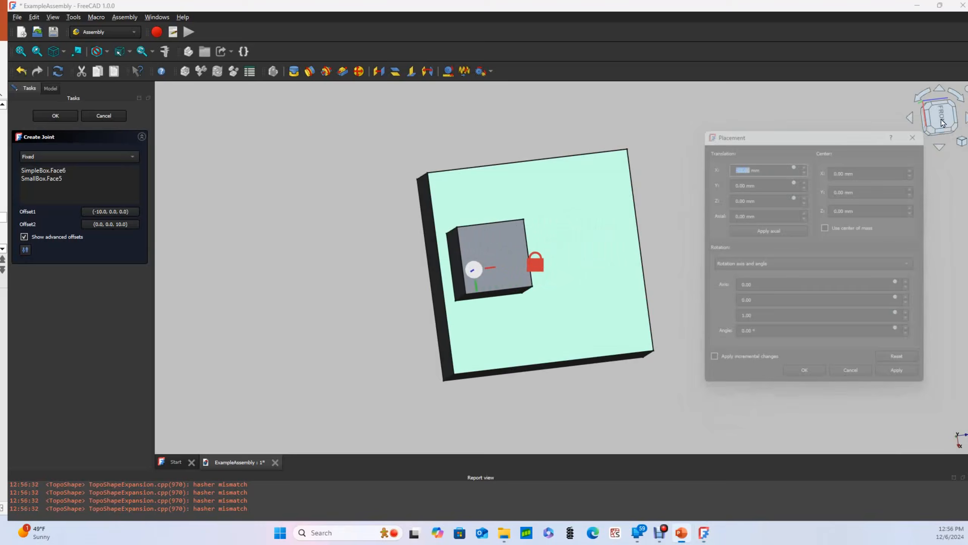
Step: Set the Y translation of Offset1 to 10 mm, aligning SmallBox with SimpleBox's corner in the front view, and accept the placement
{"action": "left_click", "coordinate": [942, 123]}
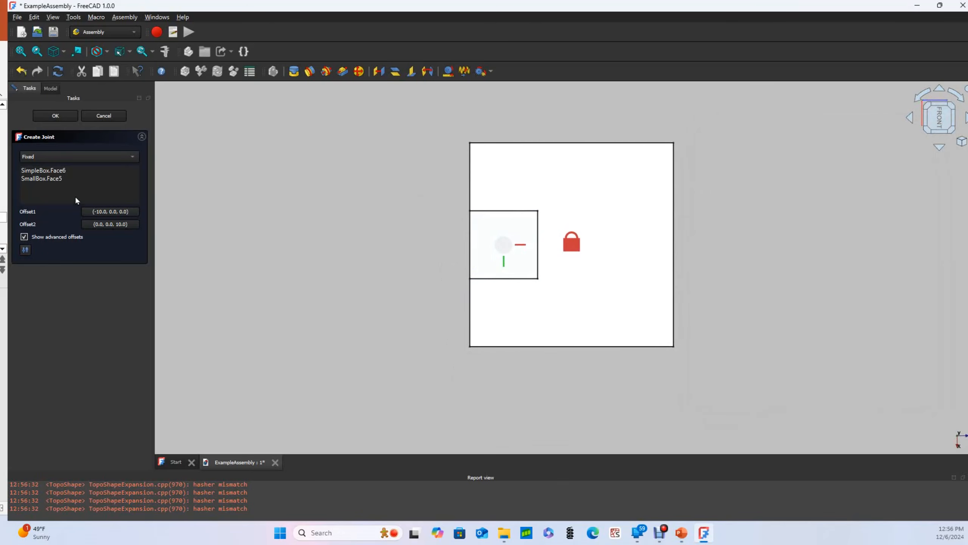
{"action": "left_click", "coordinate": [96, 212]}
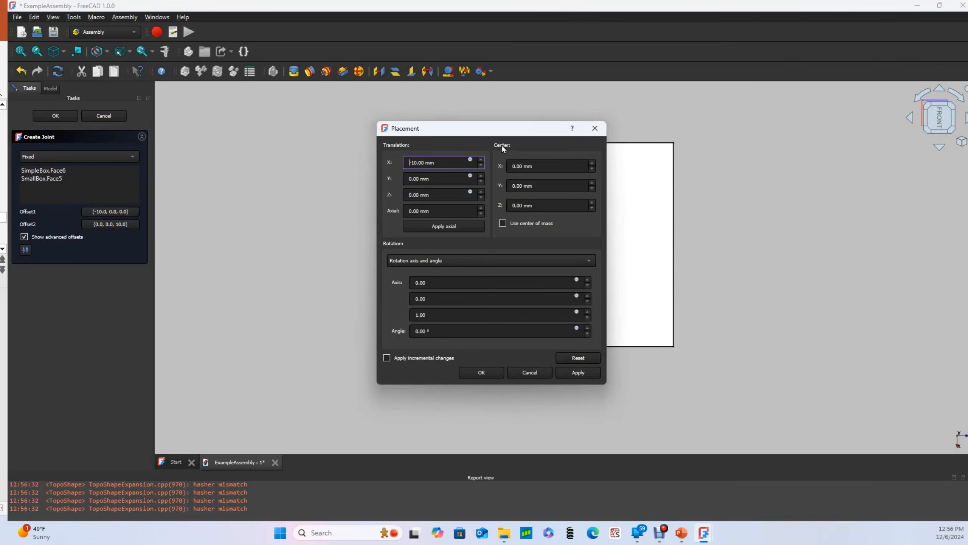
{"action": "left_click_drag", "start_coordinate": [464, 130], "coordinate": [762, 141]}
{"action": "left_click", "coordinate": [779, 188]}
{"action": "left_click", "coordinate": [779, 188]}
{"action": "left_click", "coordinate": [780, 191]}
{"action": "left_click", "coordinate": [780, 191]}
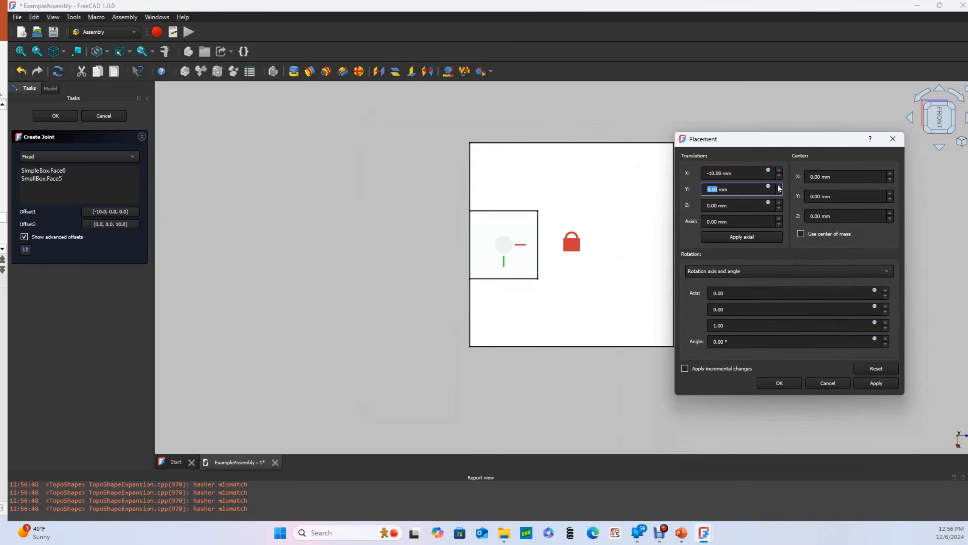
{"action": "scroll", "coordinate": [779, 188], "scroll_direction": "up", "scroll_amount": 9}
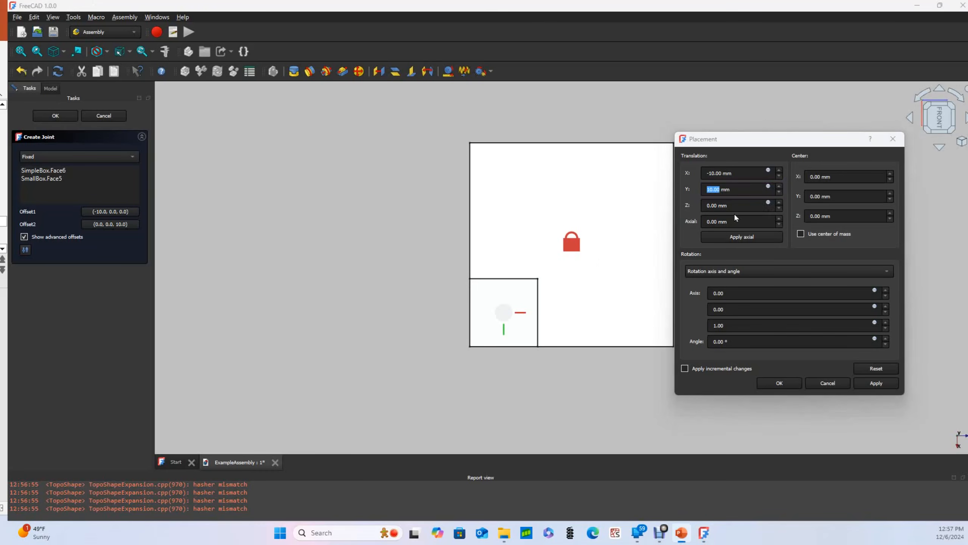
{"action": "left_click", "coordinate": [769, 187]}
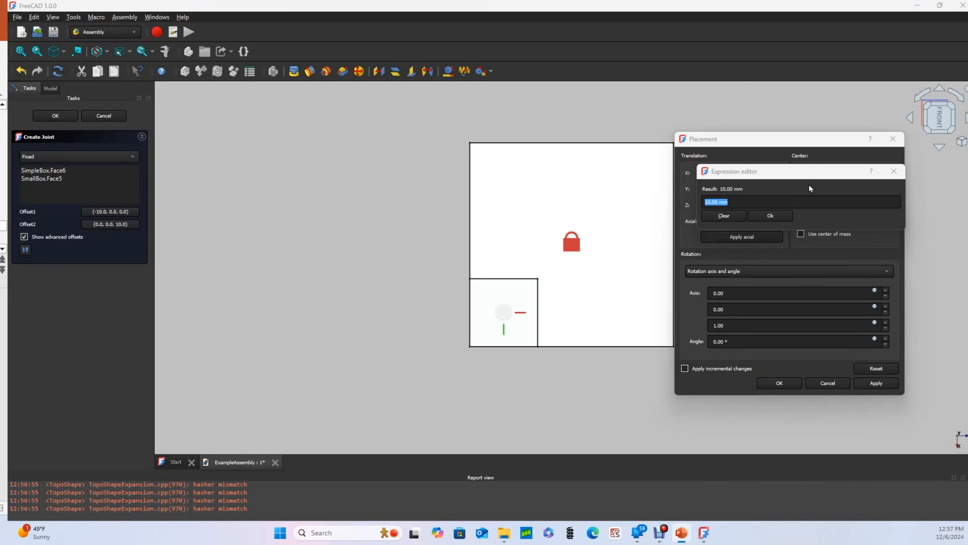
{"action": "left_click", "coordinate": [894, 171]}
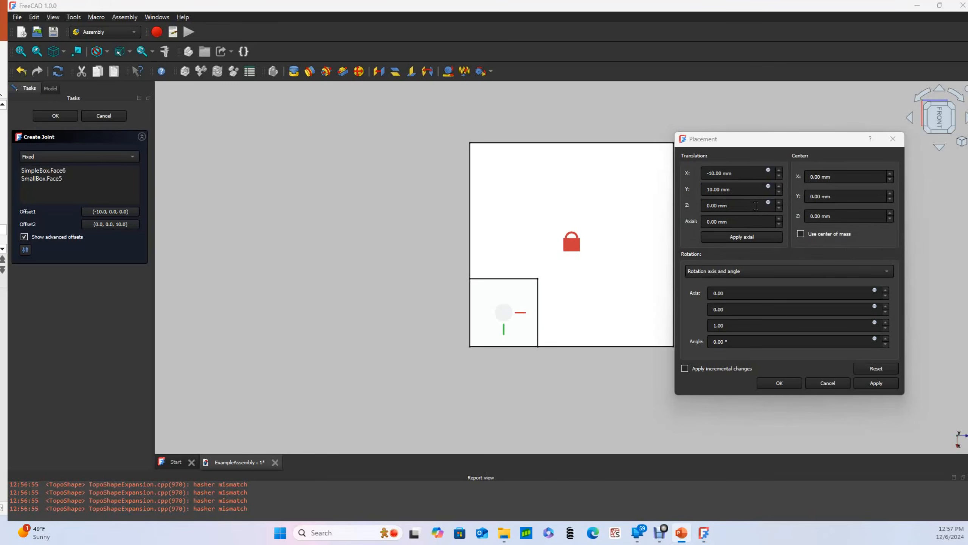
{"action": "left_click", "coordinate": [876, 382]}
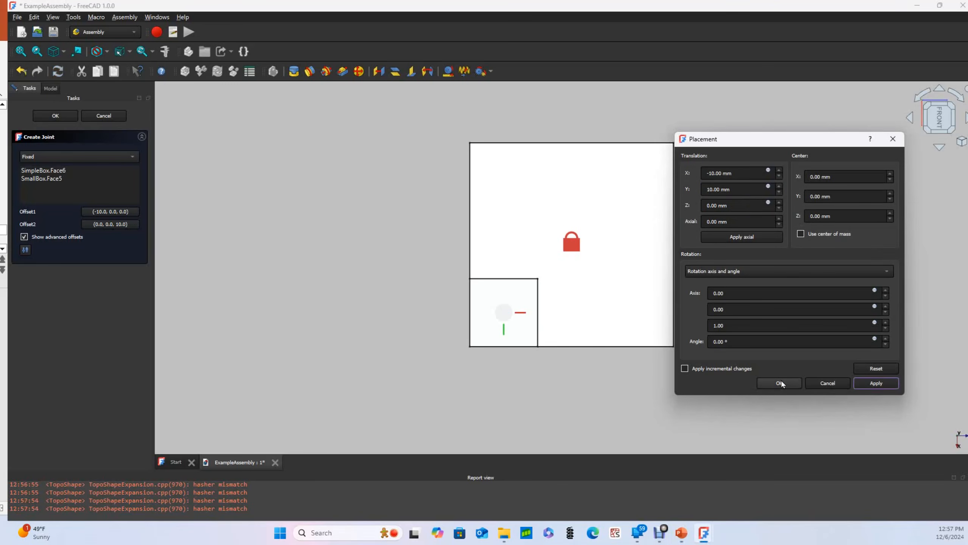
{"action": "left_click", "coordinate": [780, 382]}
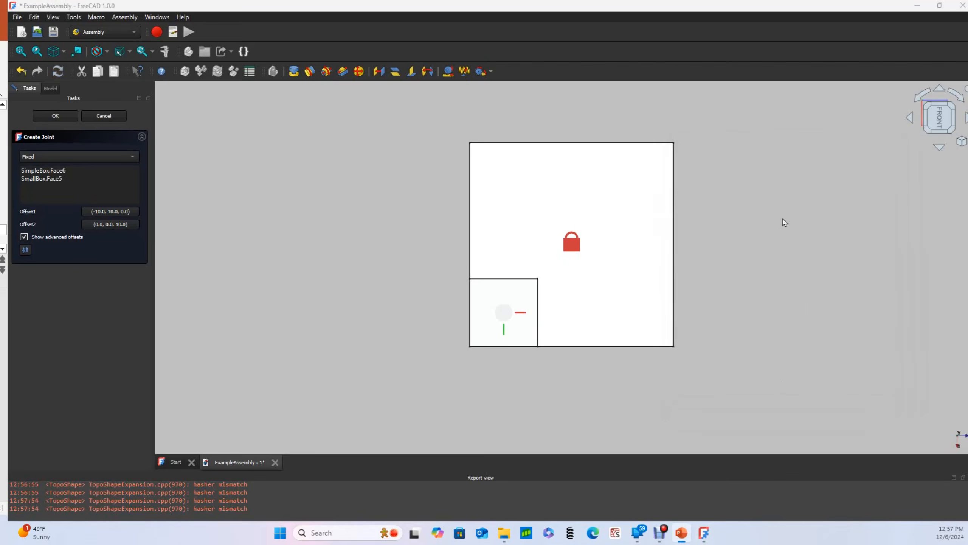
{"action": "middle_click_drag", "start_coordinate": [750, 267], "coordinate": [706, 145]}
{"action": "scroll", "coordinate": [706, 145], "scroll_direction": "down", "scroll_amount": 3}
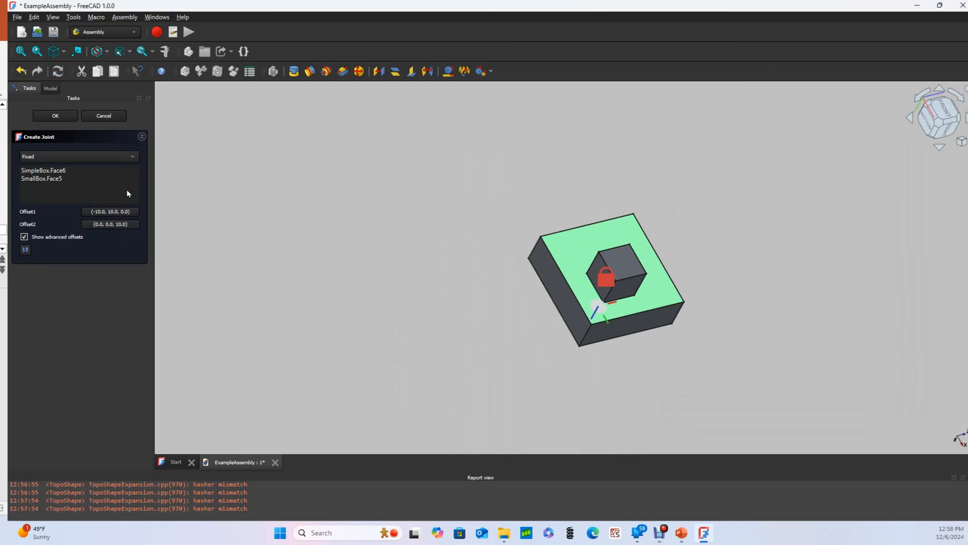
Step: Accept the Fixed joint between SimpleBox and SmallBox with its current offsets
{"action": "left_click", "coordinate": [55, 116]}
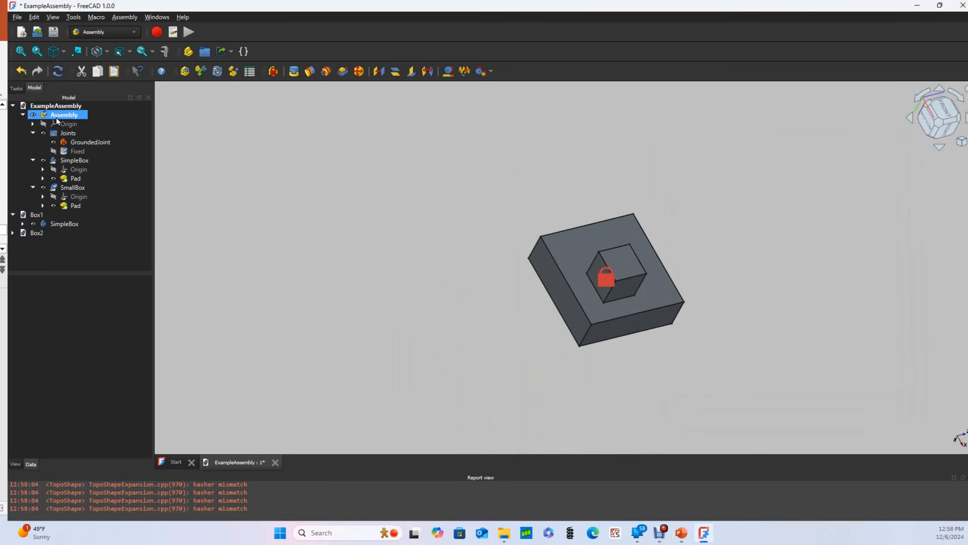
Step: Move SmallBox well away from SimpleBox and solve the assembly so the Fixed joint pulls it back into place
{"action": "left_click", "coordinate": [75, 206]}
{"action": "left_click", "coordinate": [344, 364]}
{"action": "left_click", "coordinate": [101, 189]}
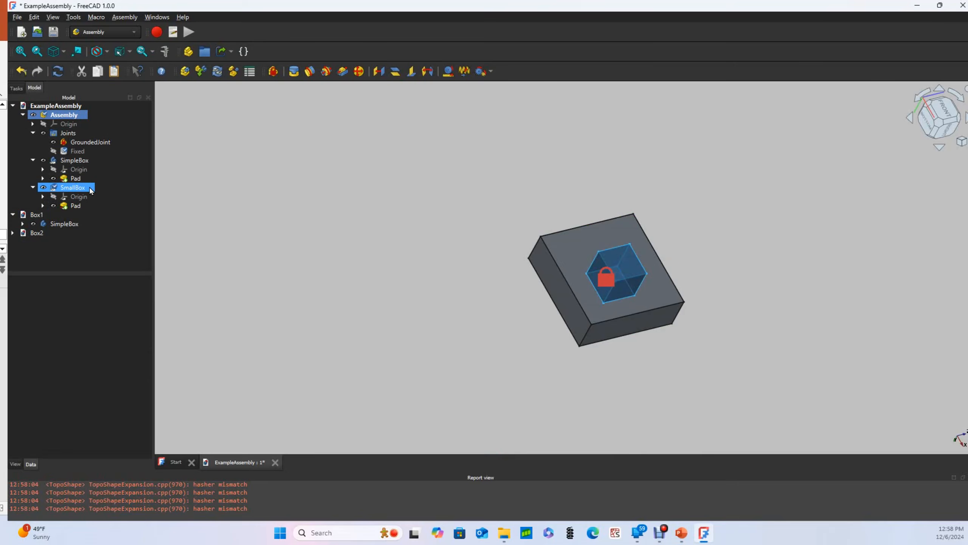
{"action": "double_click", "coordinate": [91, 190]}
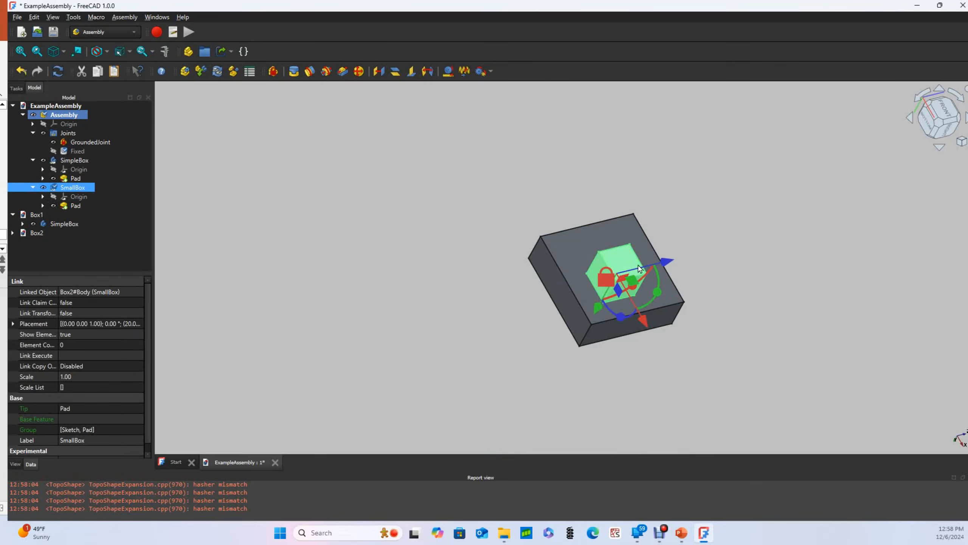
{"action": "left_click_drag", "start_coordinate": [665, 263], "coordinate": [815, 331]}
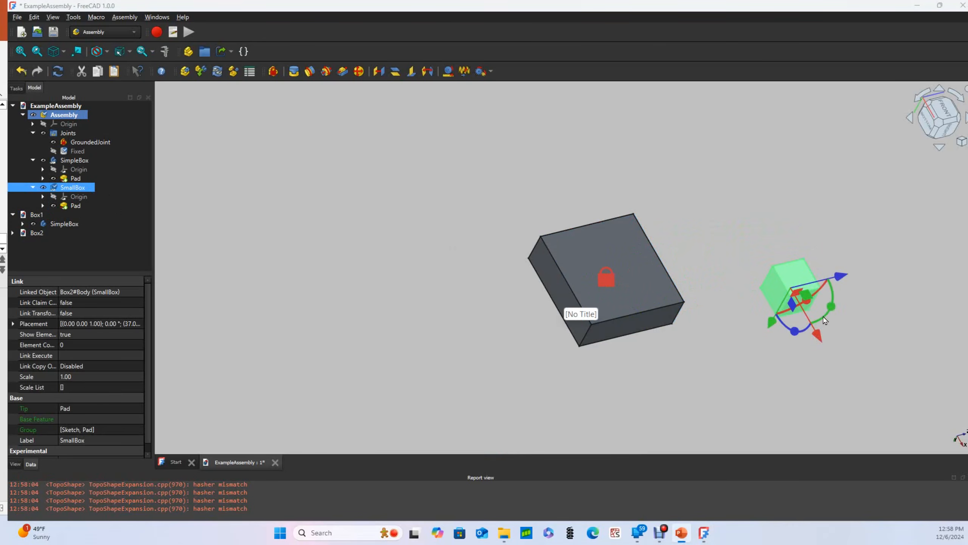
{"action": "left_click", "coordinate": [217, 71]}
{"action": "left_click", "coordinate": [299, 250]}
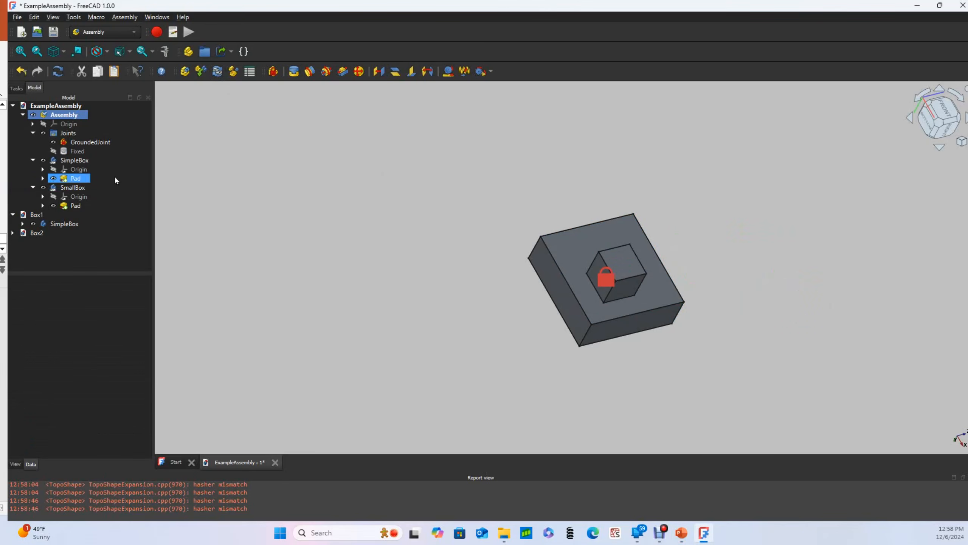
Step: Delete the Fixed joint from the assembly's Joints group
{"action": "left_click", "coordinate": [80, 153]}
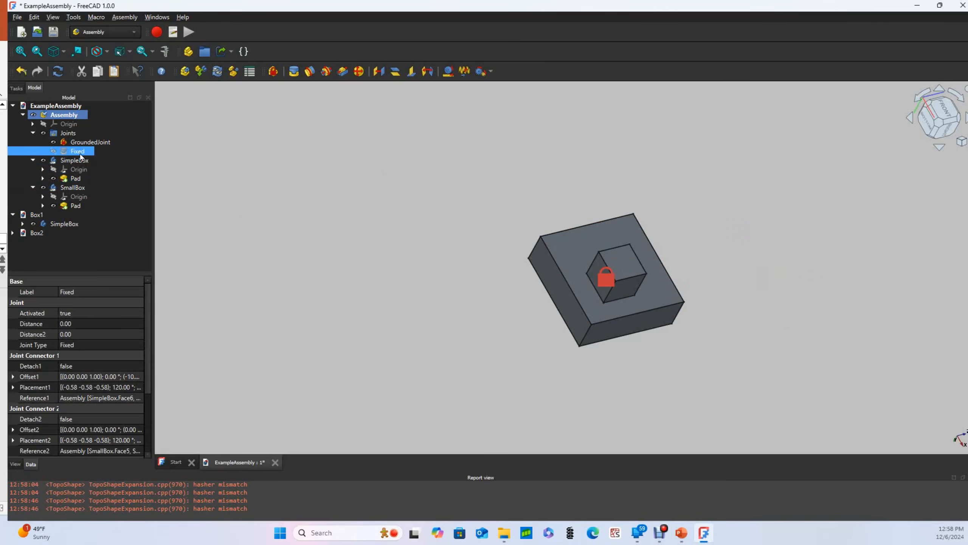
{"action": "right_click", "coordinate": [80, 156]}
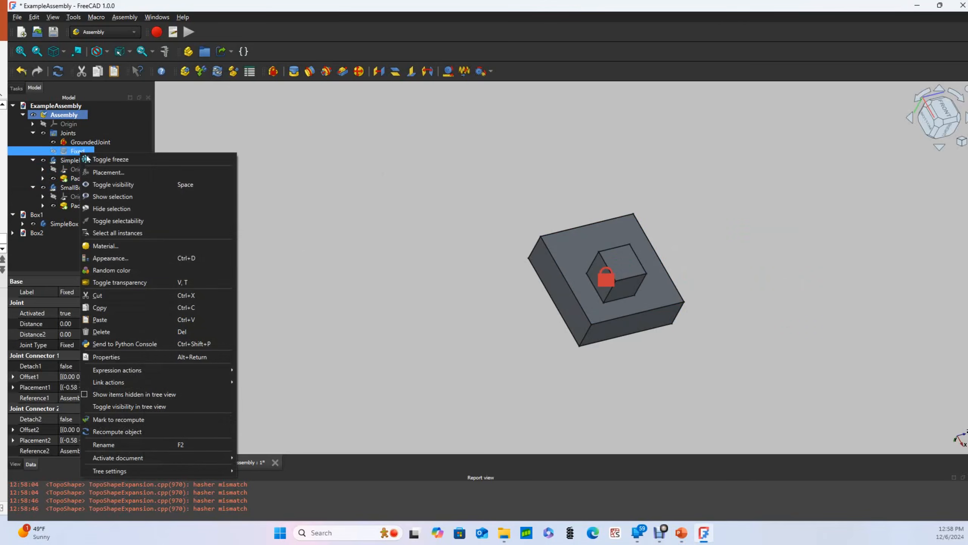
{"action": "left_click", "coordinate": [136, 332]}
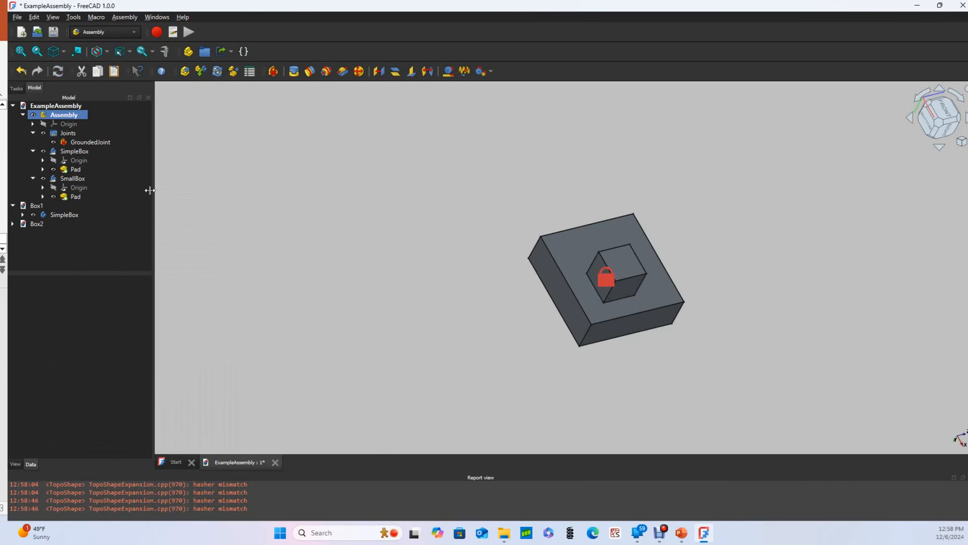
Step: Move SmallBox along its Z axis past the edge of SimpleBox and deselect it
{"action": "left_click", "coordinate": [72, 179]}
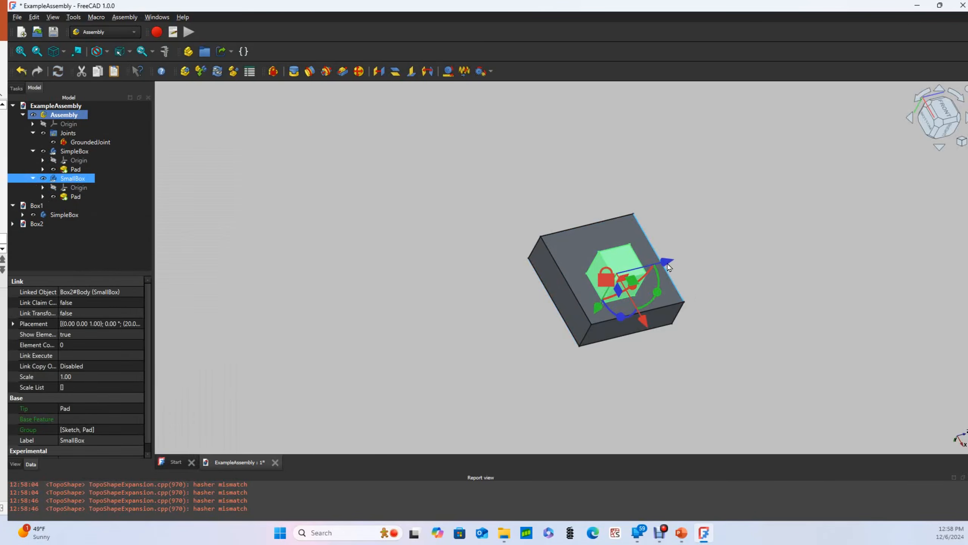
{"action": "left_click_drag", "start_coordinate": [696, 261], "coordinate": [728, 248]}
{"action": "left_click", "coordinate": [711, 183]}
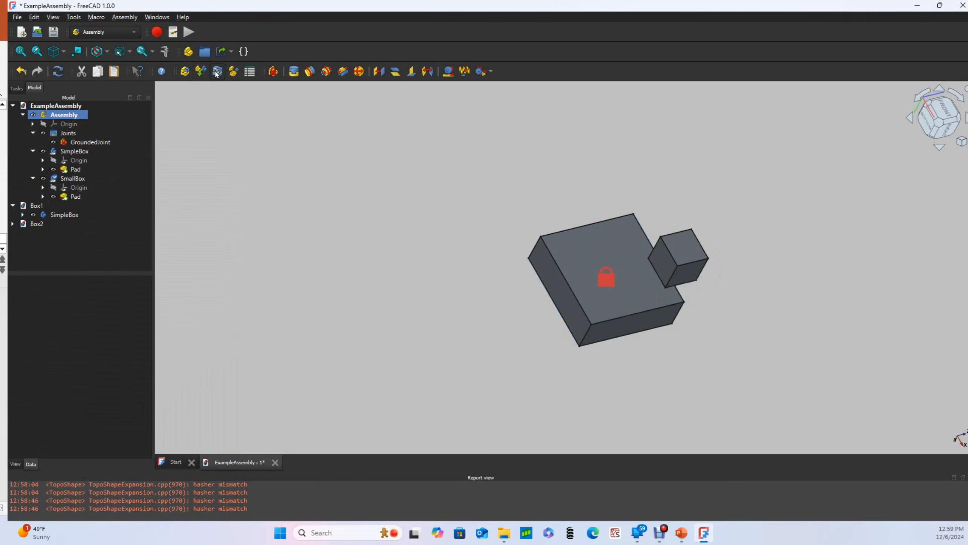